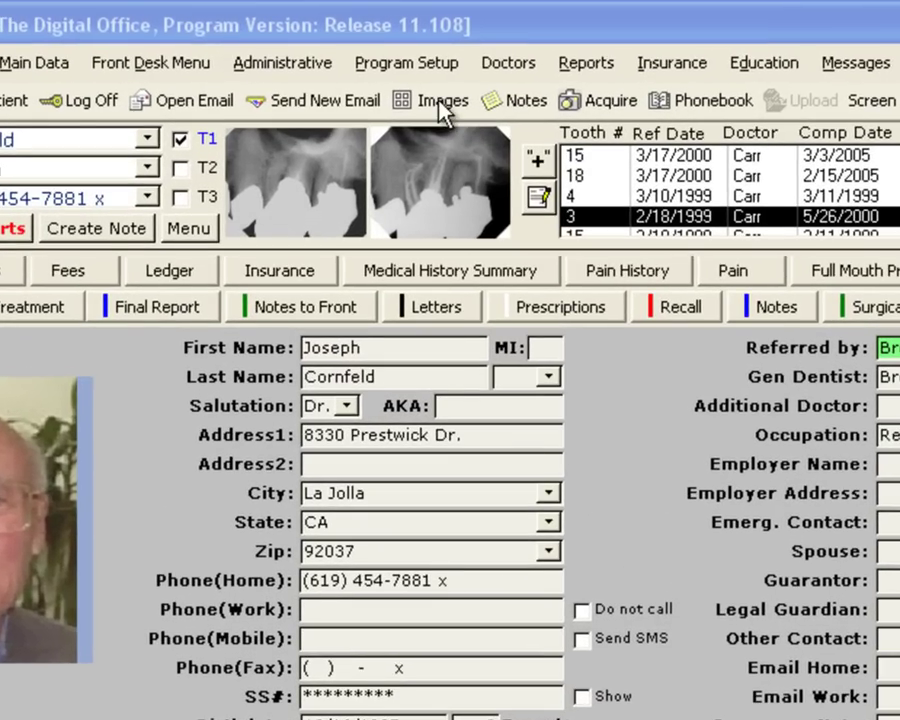
Open the Image Organizer as a split view with the libraries above and the computer's files below
{"action": "left_click", "coordinate": [420, 93]}
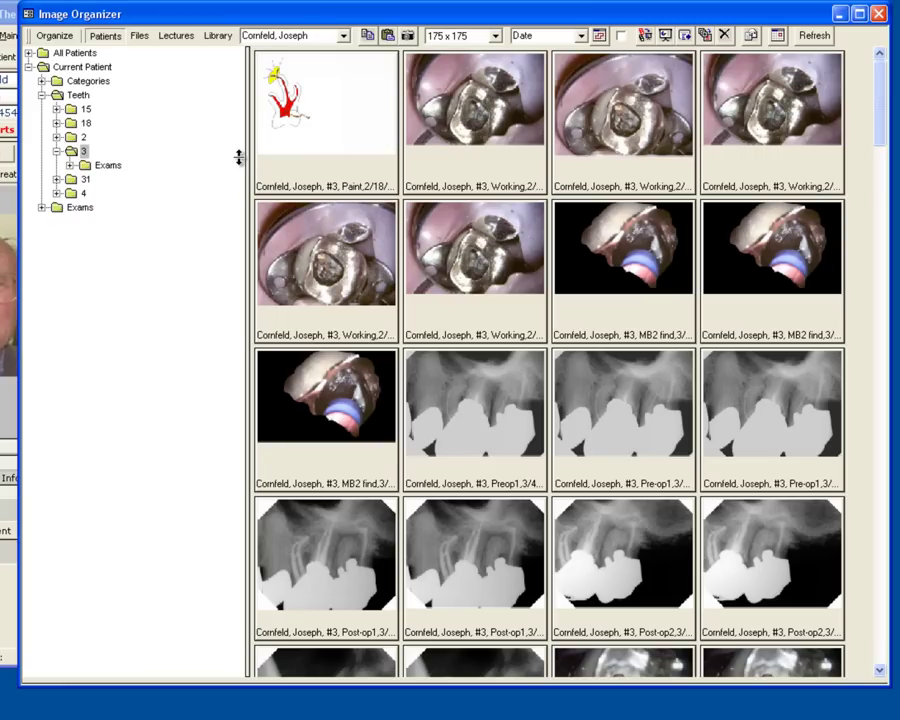
{"action": "left_click", "coordinate": [55, 40]}
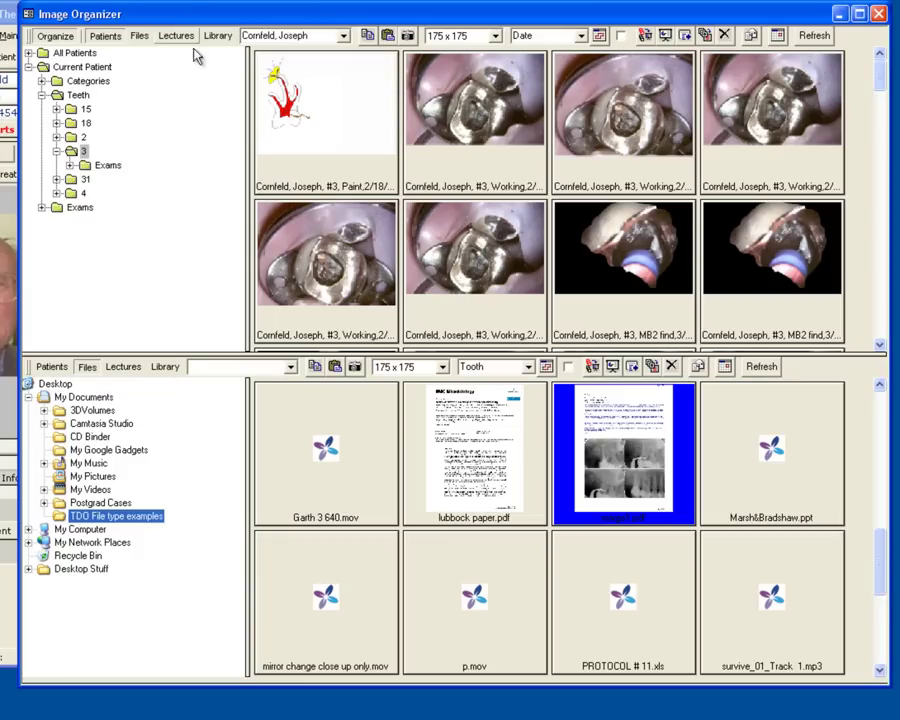
{"action": "left_click", "coordinate": [220, 38]}
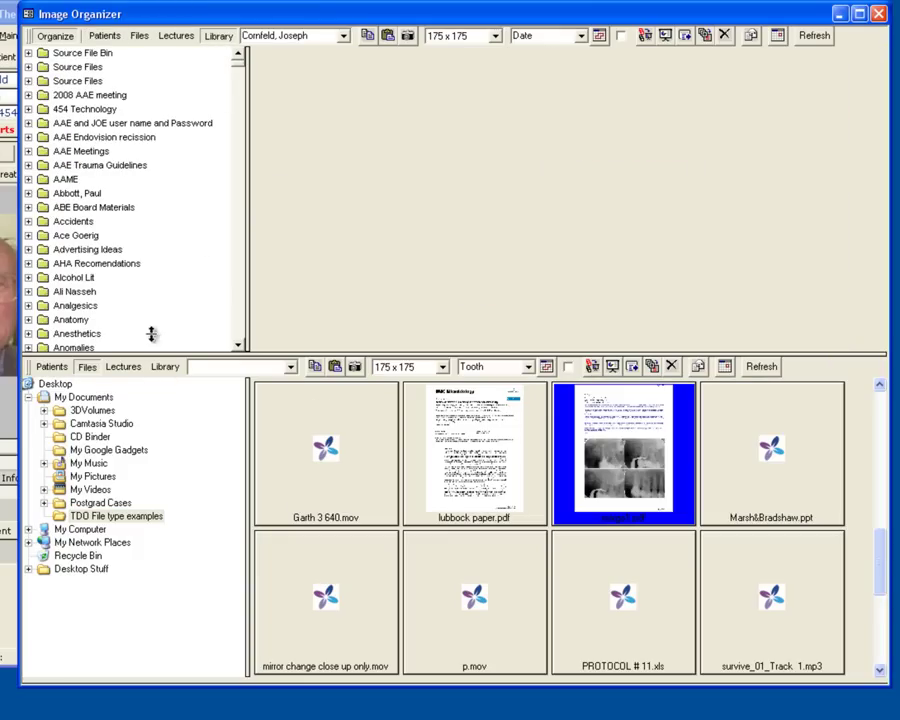
{"action": "left_click", "coordinate": [89, 367]}
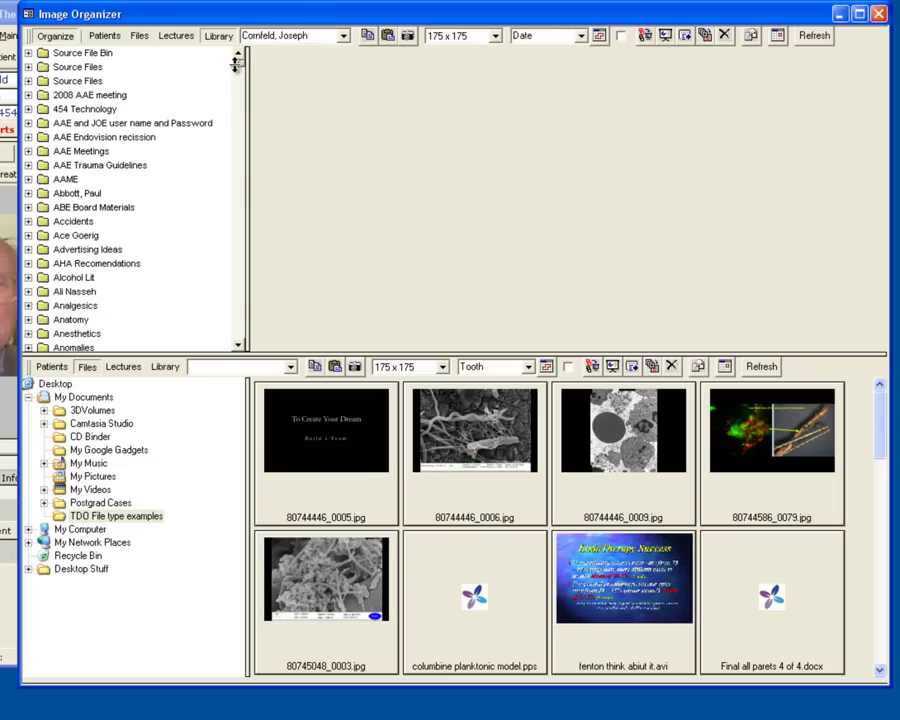
Create a new library named Source File Bin
{"action": "left_click", "coordinate": [29, 151]}
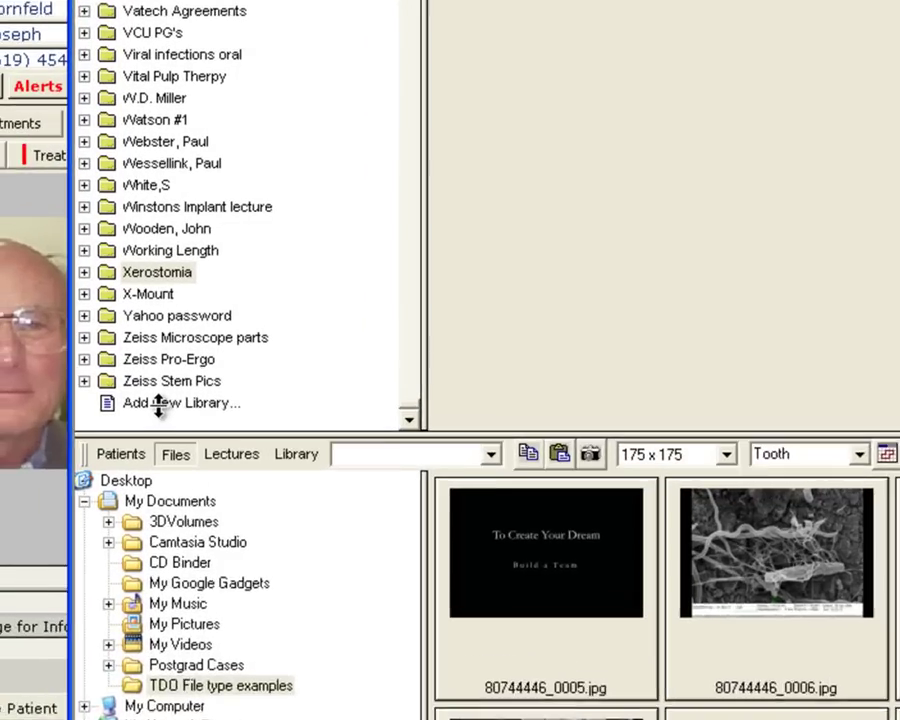
{"action": "left_click", "coordinate": [72, 336]}
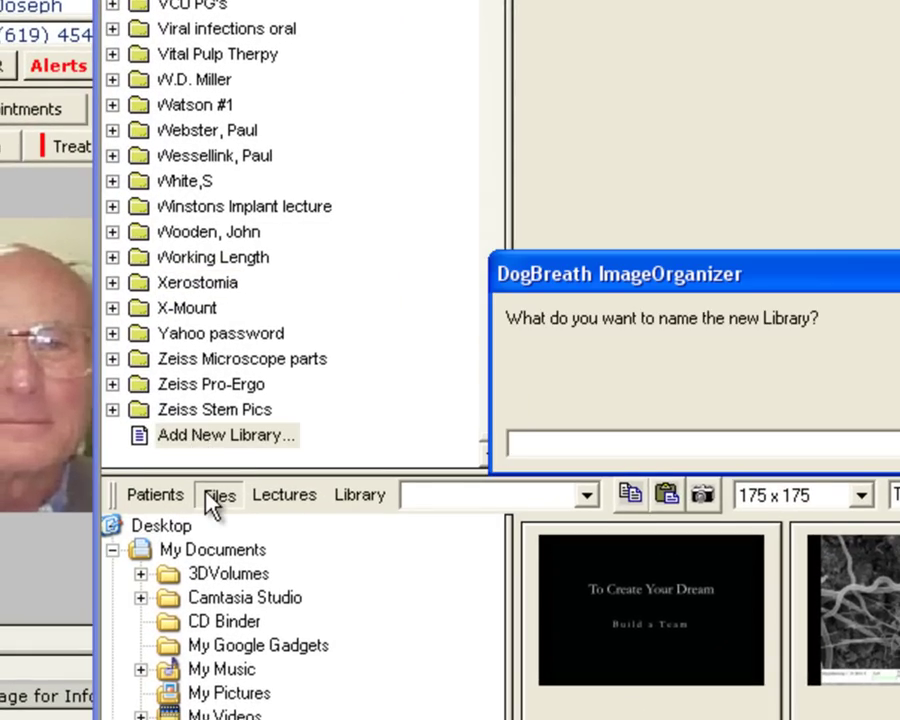
{"action": "type", "text": "Source File Bin"}
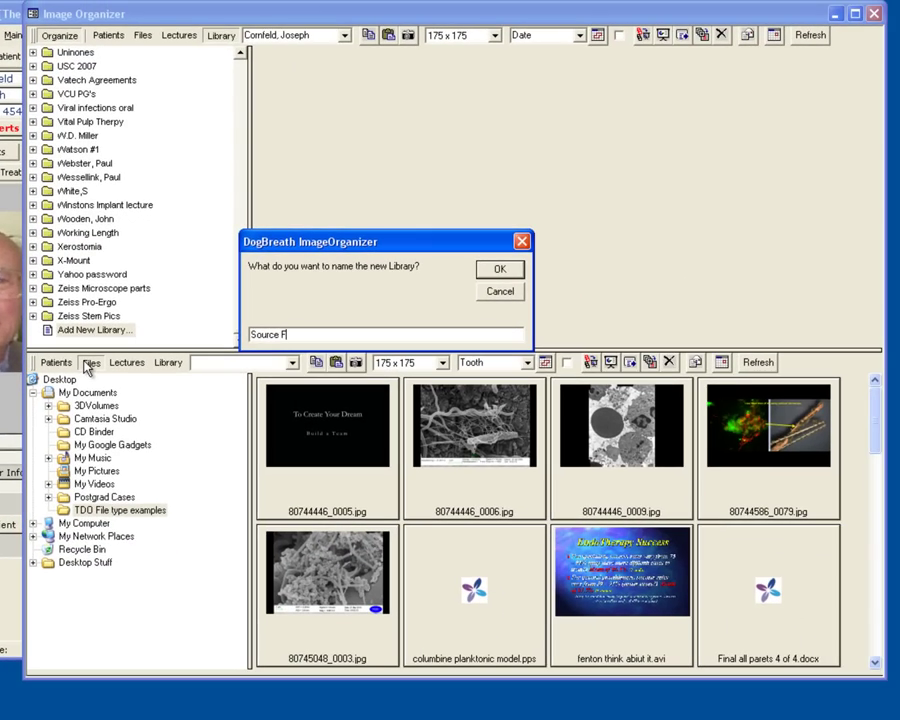
{"action": "left_click", "coordinate": [495, 268]}
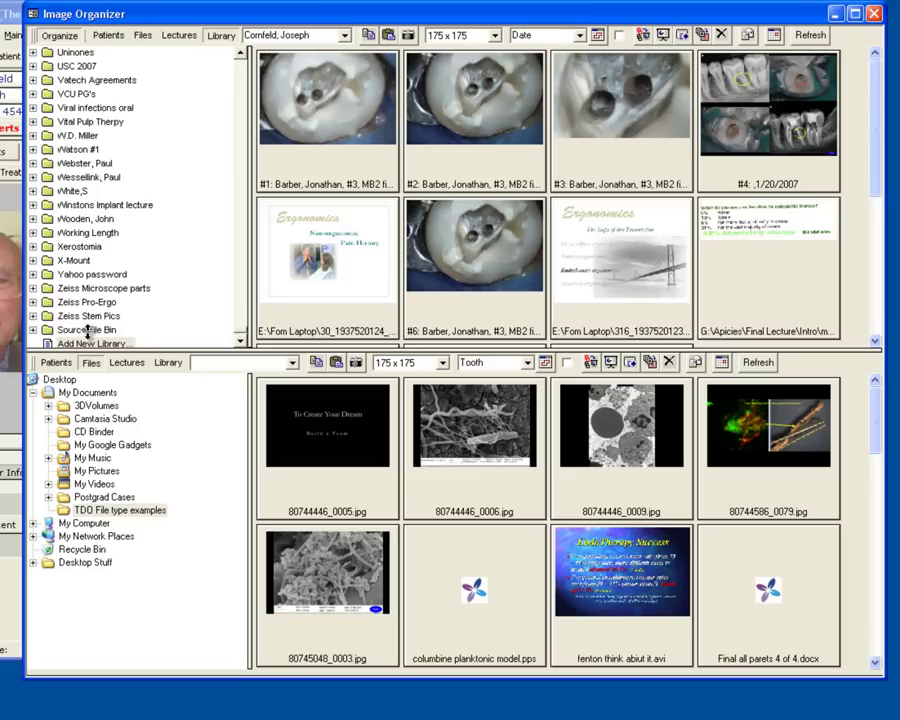
Add the first eight files of the TDO File type examples folder, 80744446_0005.jpg to Final all parets 4 of 4.docx, to the Source File Bin library
{"action": "left_click", "coordinate": [88, 331]}
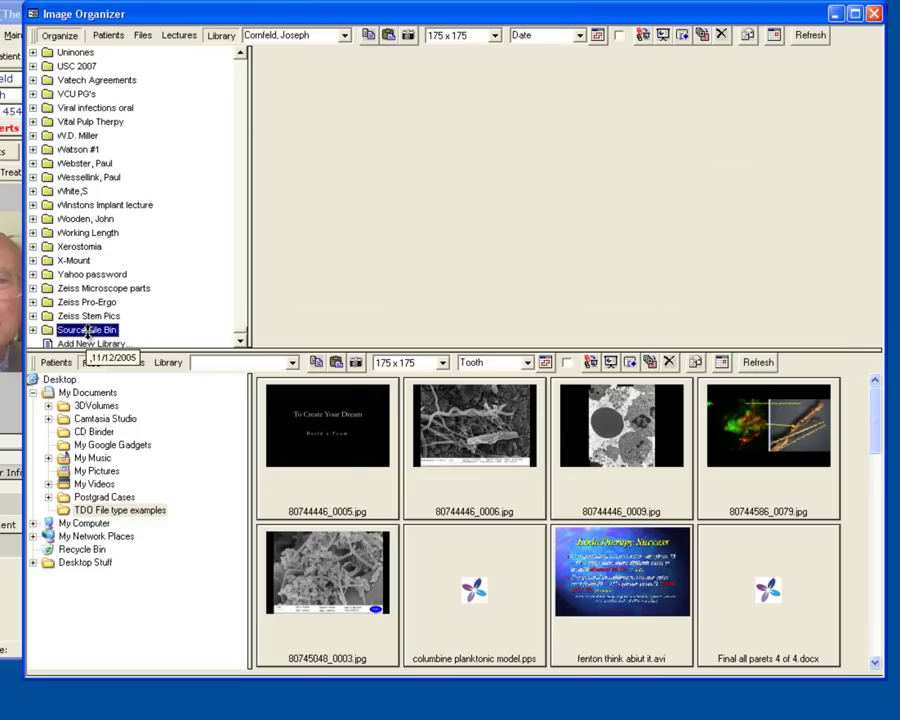
{"action": "left_click_drag", "start_coordinate": [345, 473], "coordinate": [376, 253]}
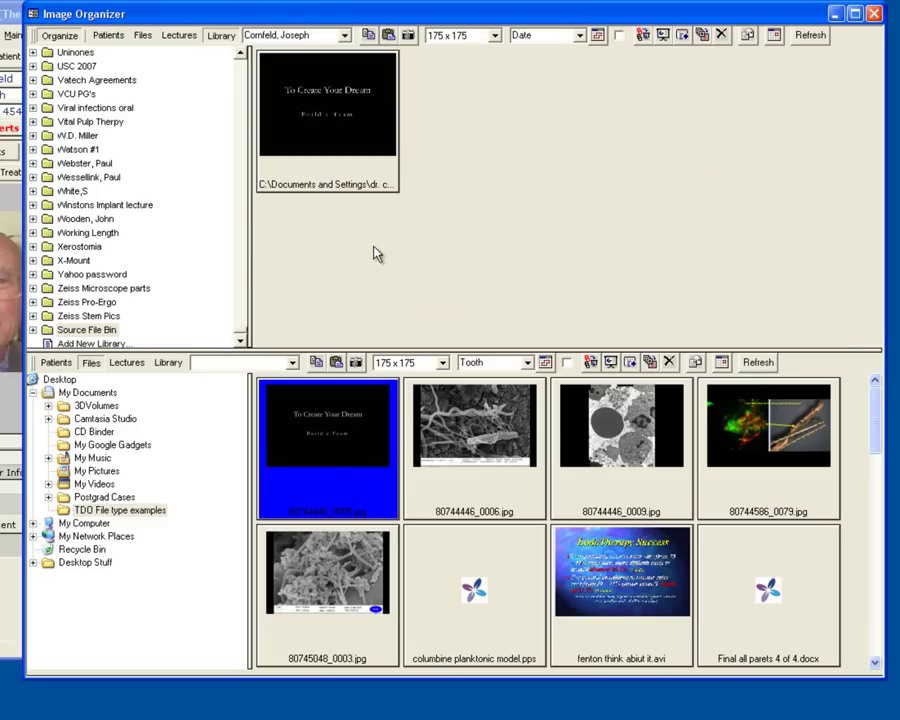
{"action": "left_click", "coordinate": [462, 431]}
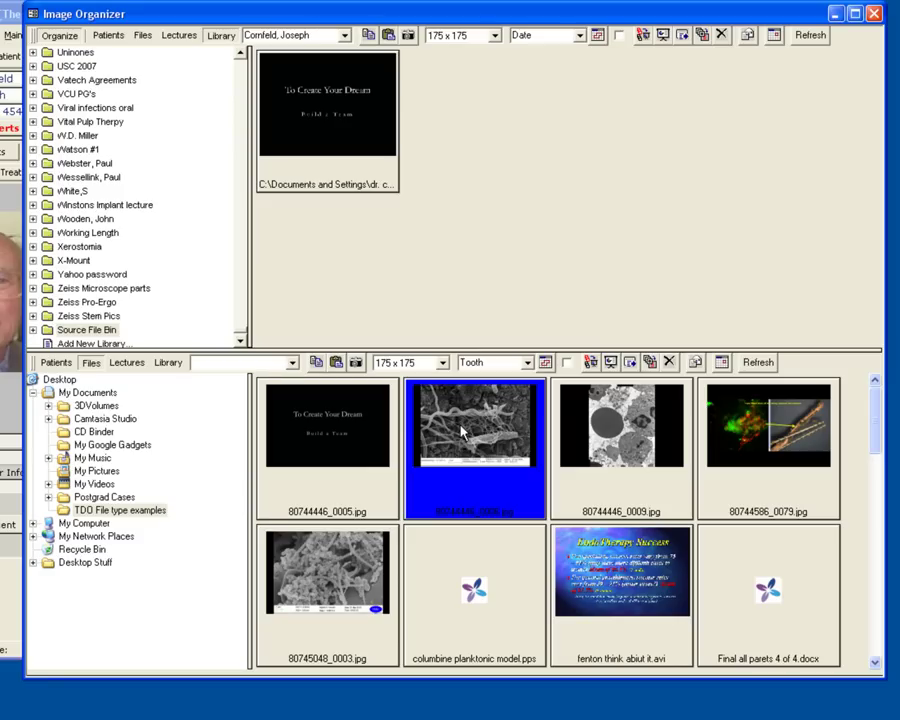
{"action": "left_click", "coordinate": [630, 460], "text": "ctrl"}
{"action": "left_click", "coordinate": [764, 461], "text": "ctrl"}
{"action": "left_click", "coordinate": [327, 594], "text": "ctrl"}
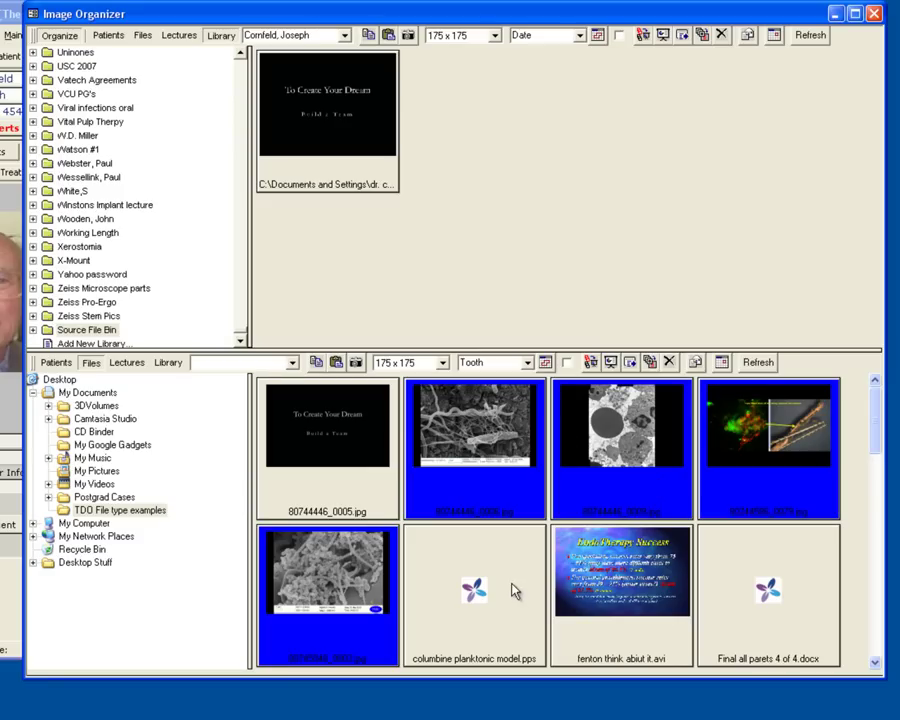
{"action": "left_click", "coordinate": [512, 589], "text": "ctrl"}
{"action": "left_click", "coordinate": [620, 590], "text": "ctrl"}
{"action": "left_click", "coordinate": [743, 589], "text": "ctrl"}
{"action": "left_click_drag", "start_coordinate": [620, 597], "coordinate": [628, 253]}
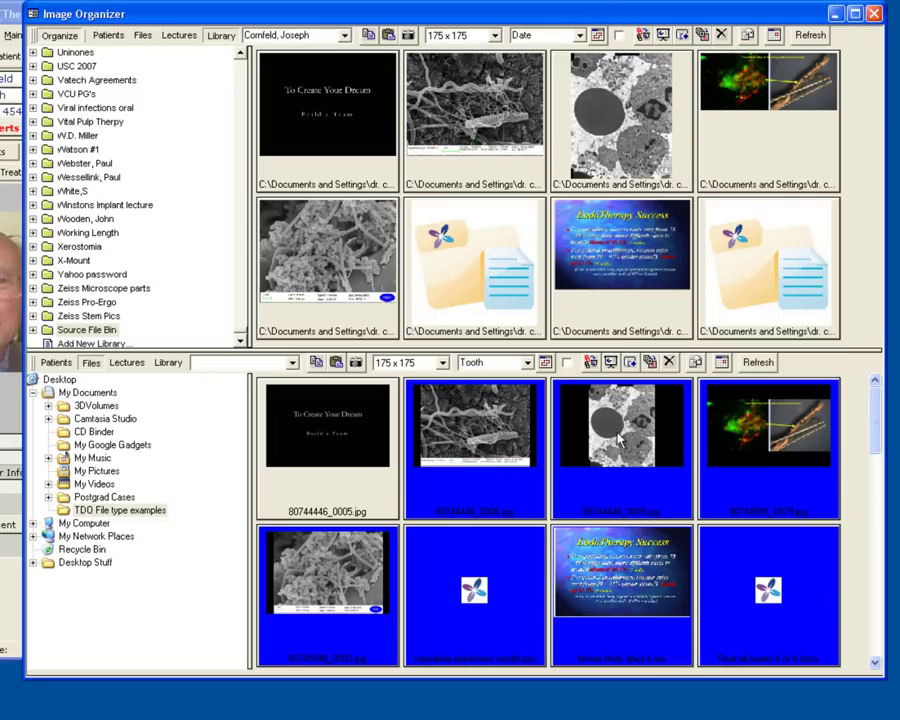
Add the remaining nine files, from Garth 3 640.mov to take it out2.avi, to the Source File Bin library
{"action": "left_click", "coordinate": [877, 662]}
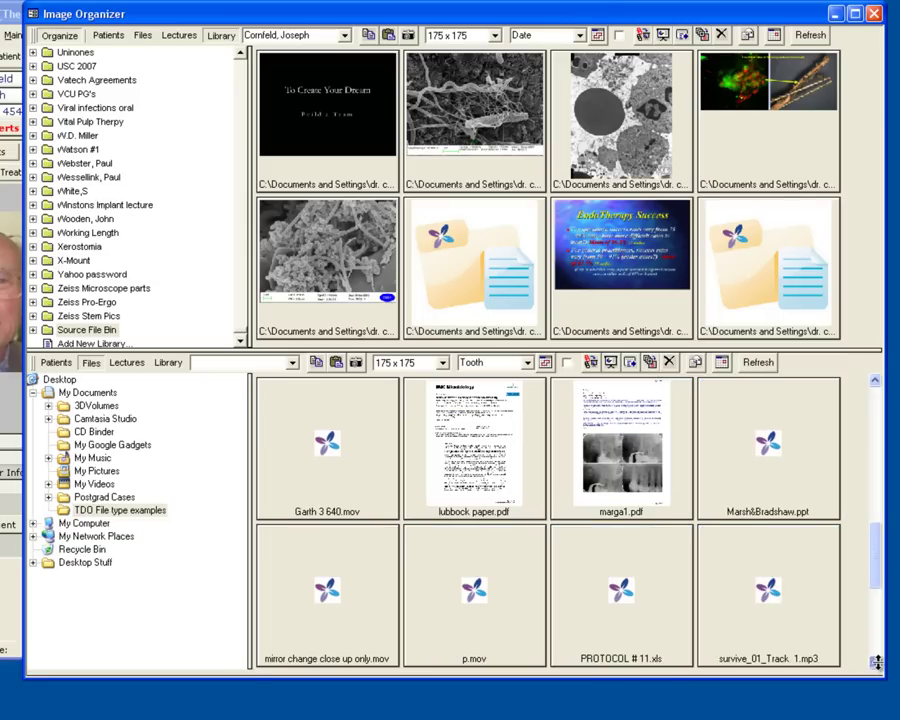
{"action": "left_click", "coordinate": [322, 486]}
{"action": "left_click", "coordinate": [470, 487], "text": "ctrl"}
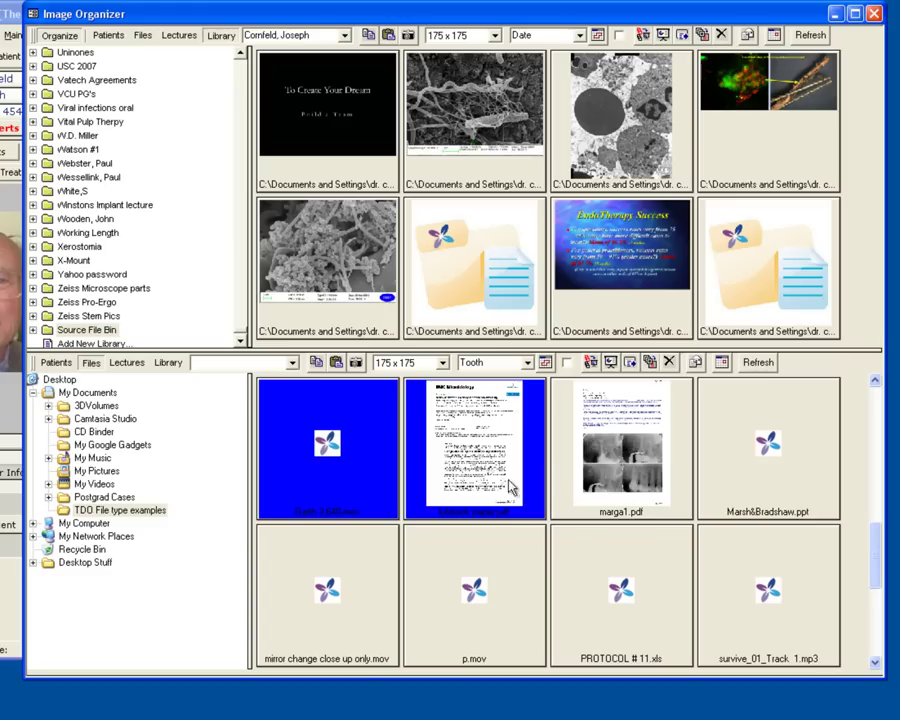
{"action": "left_click", "coordinate": [615, 478], "text": "ctrl"}
{"action": "left_click", "coordinate": [768, 470], "text": "ctrl"}
{"action": "left_click", "coordinate": [390, 640], "text": "ctrl"}
{"action": "left_click", "coordinate": [454, 638], "text": "ctrl"}
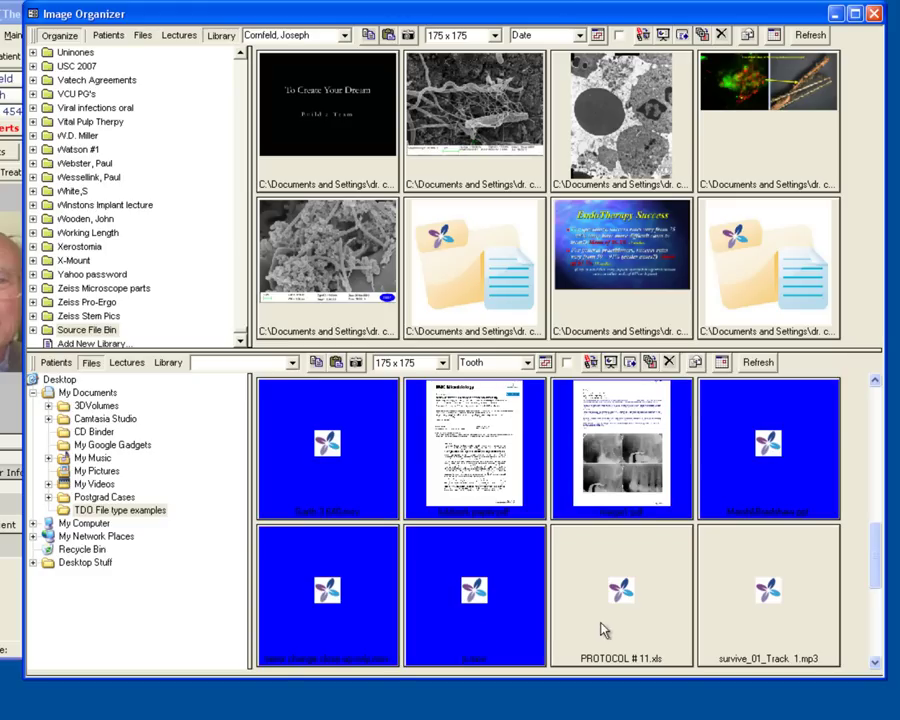
{"action": "left_click", "coordinate": [610, 622], "text": "ctrl"}
{"action": "left_click", "coordinate": [745, 605], "text": "ctrl"}
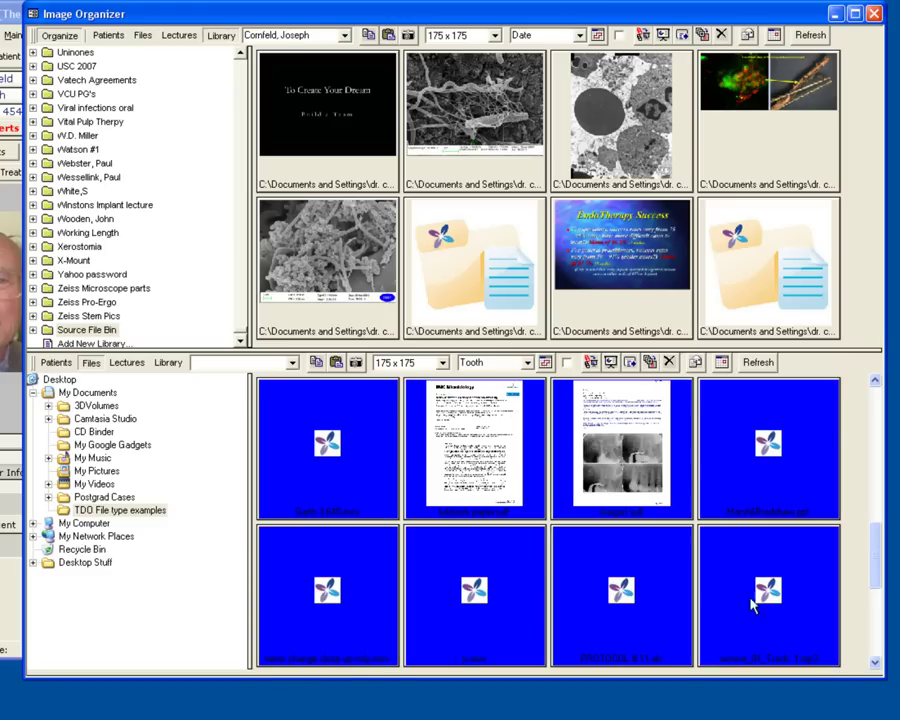
{"action": "left_click", "coordinate": [876, 662]}
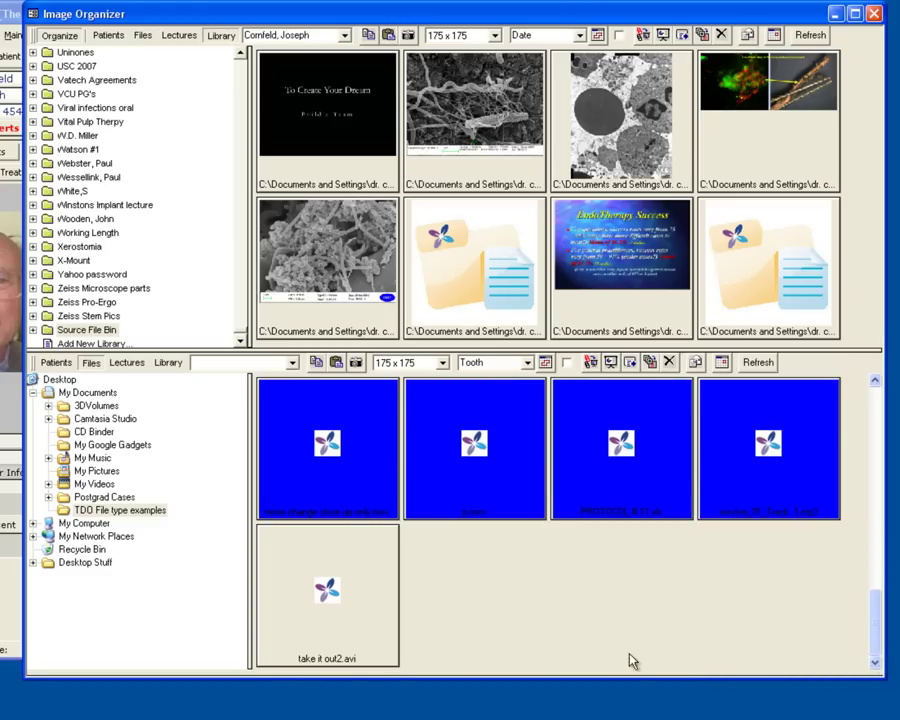
{"action": "left_click", "coordinate": [378, 637], "text": "ctrl"}
{"action": "left_click_drag", "start_coordinate": [636, 483], "coordinate": [650, 283]}
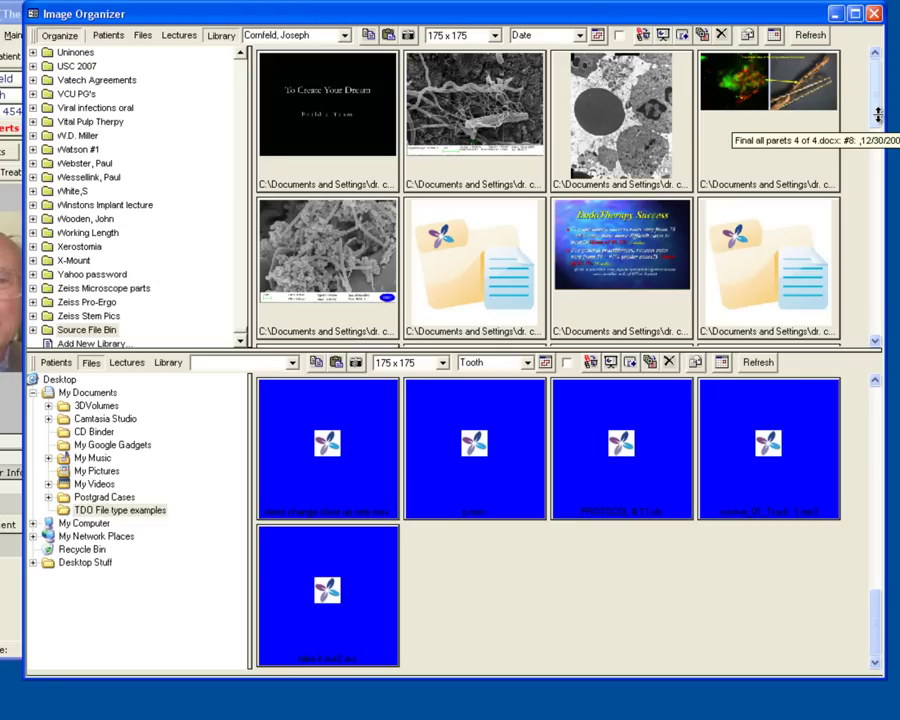
Look over the thumbnails in the Source File Bin library and page through the slides of columbine planktonic model.pps
{"action": "left_click_drag", "start_coordinate": [877, 115], "coordinate": [874, 312]}
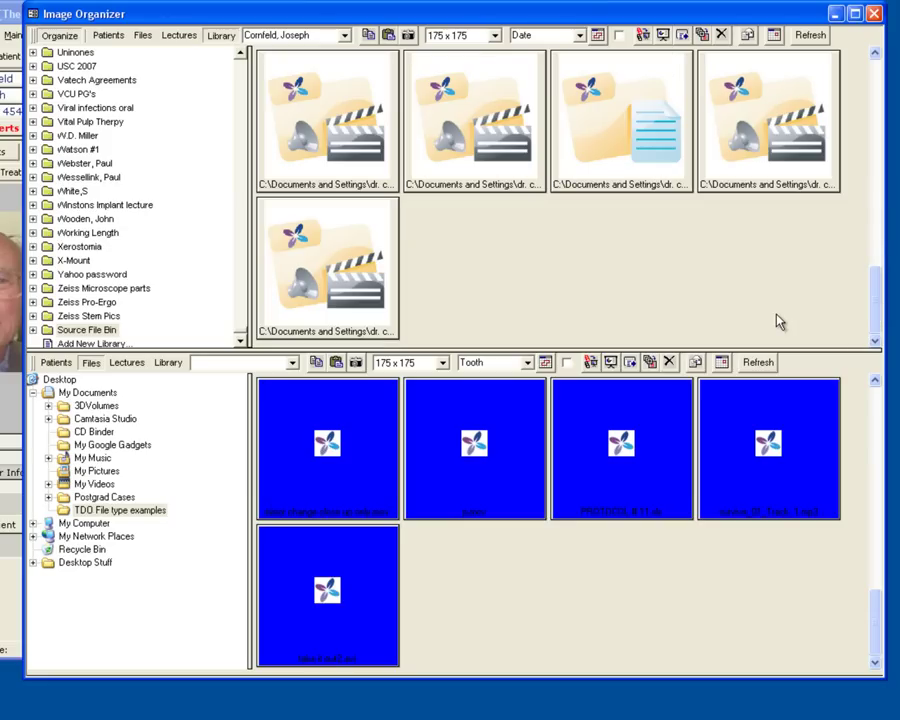
{"action": "left_click_drag", "start_coordinate": [874, 307], "coordinate": [874, 107]}
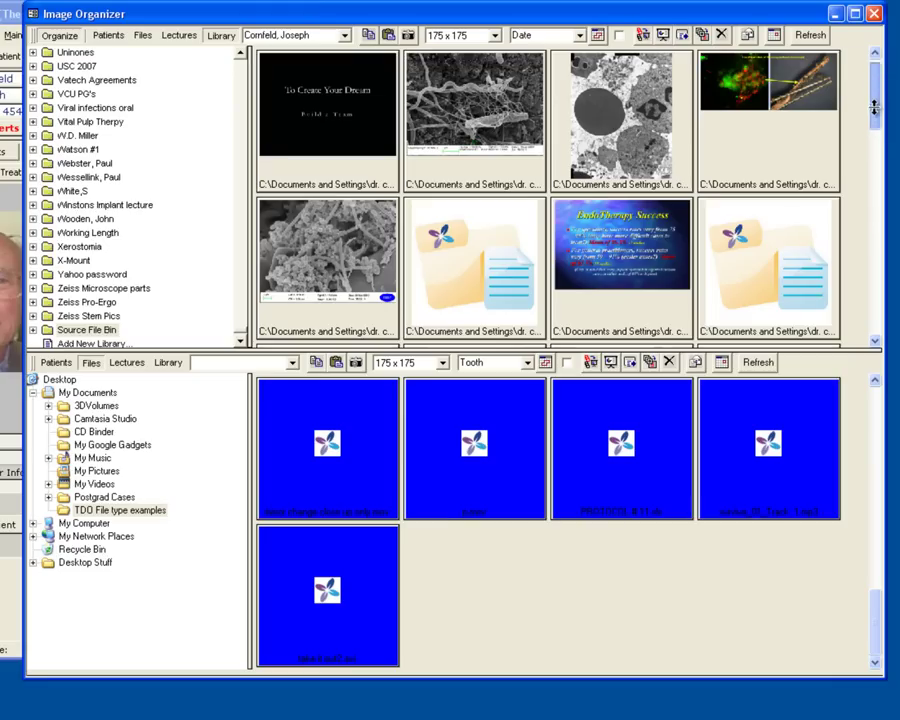
{"action": "left_click", "coordinate": [768, 263]}
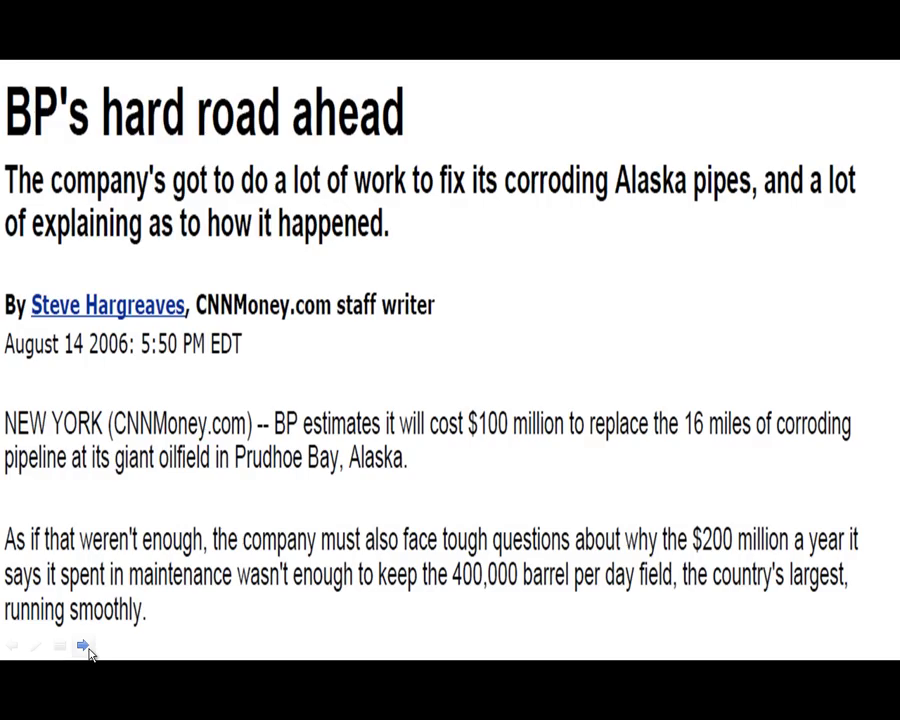
{"action": "left_click", "coordinate": [87, 648]}
{"action": "left_click", "coordinate": [87, 648]}
{"action": "left_click", "coordinate": [87, 648]}
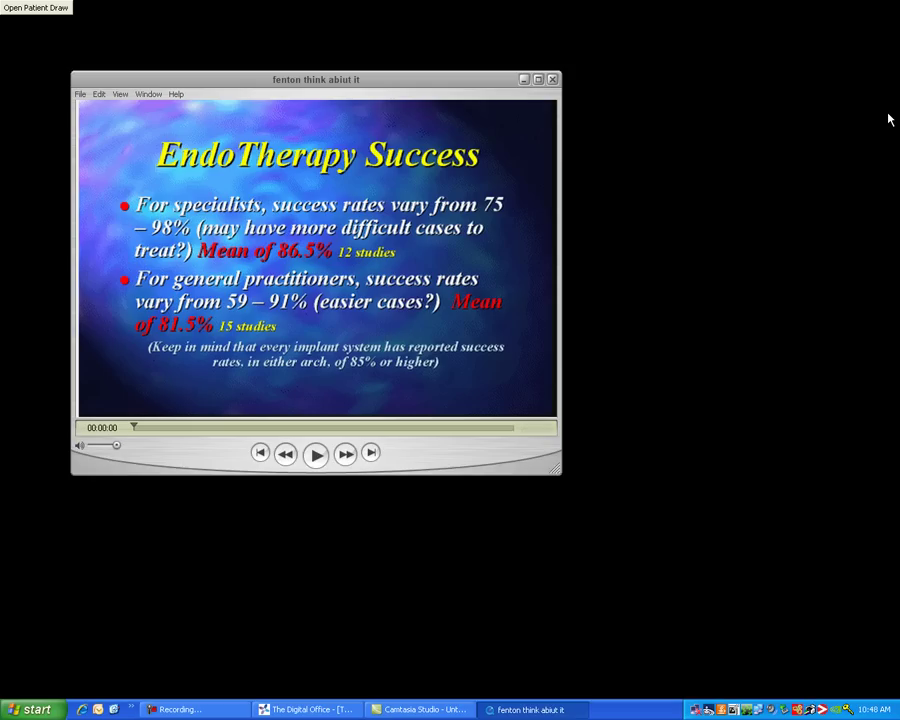
Preview fenton think abiut it.avi, Final all parets 4 of 4.docx and Garth 3 640.mov from the library
{"action": "left_click", "coordinate": [316, 456]}
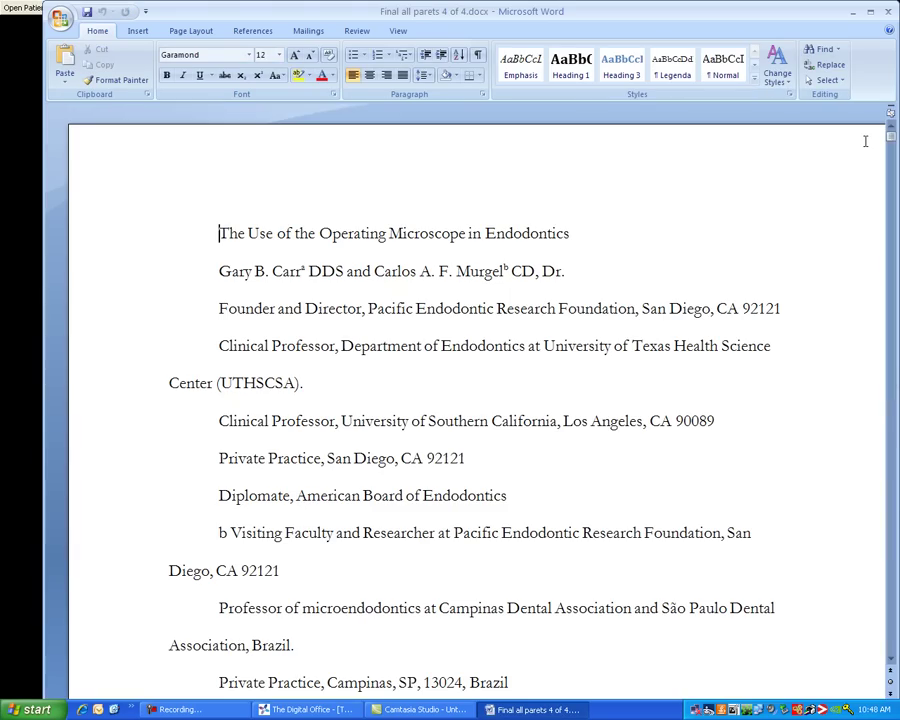
{"action": "left_click_drag", "start_coordinate": [890, 133], "coordinate": [897, 585]}
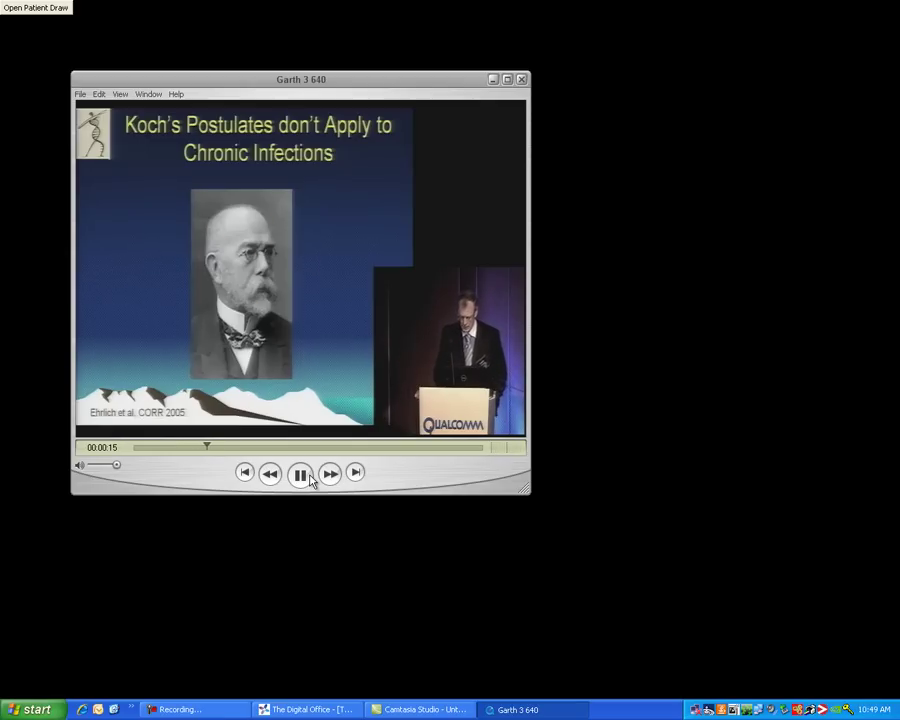
{"action": "left_click", "coordinate": [309, 477]}
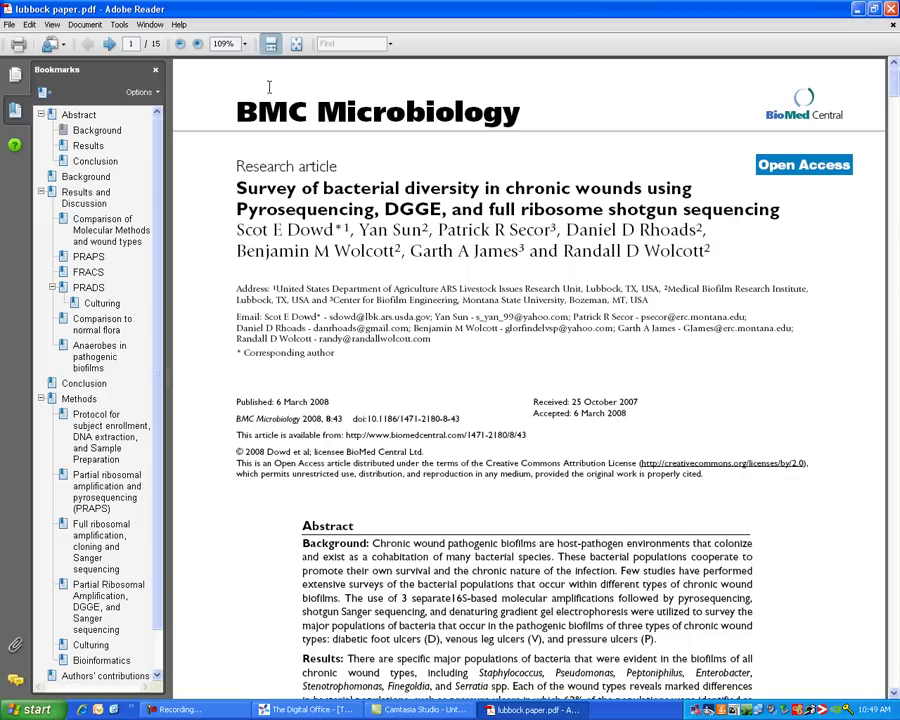
Page through lubbock paper.pdf up to page 6 with the bookmarks hidden, and close the document
{"action": "left_click", "coordinate": [155, 69]}
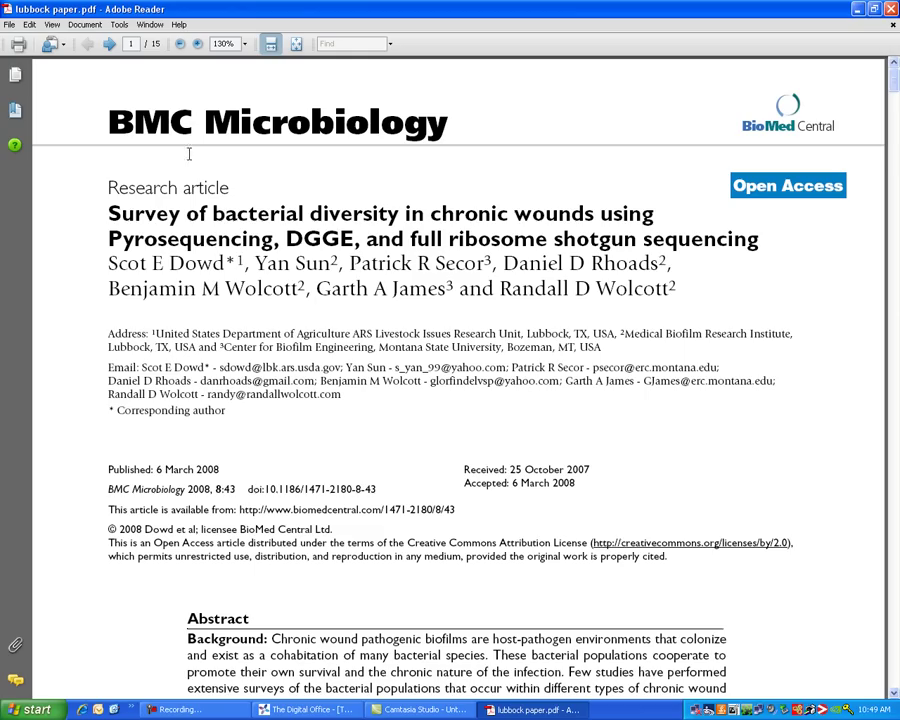
{"action": "left_click", "coordinate": [110, 44]}
{"action": "left_click", "coordinate": [110, 44]}
{"action": "left_click", "coordinate": [110, 44]}
{"action": "left_click", "coordinate": [110, 44]}
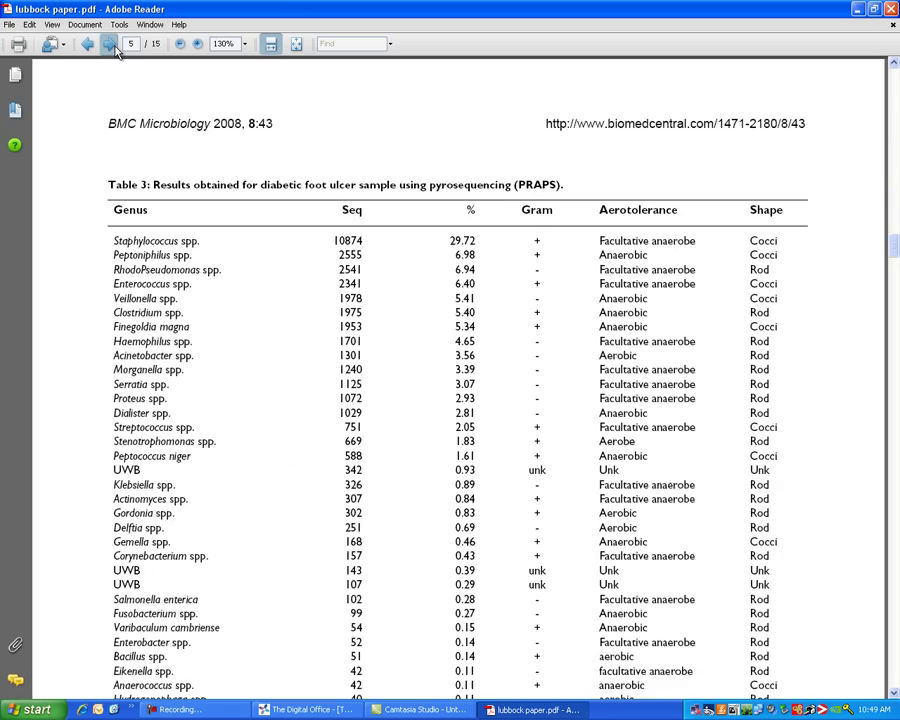
{"action": "left_click", "coordinate": [110, 44]}
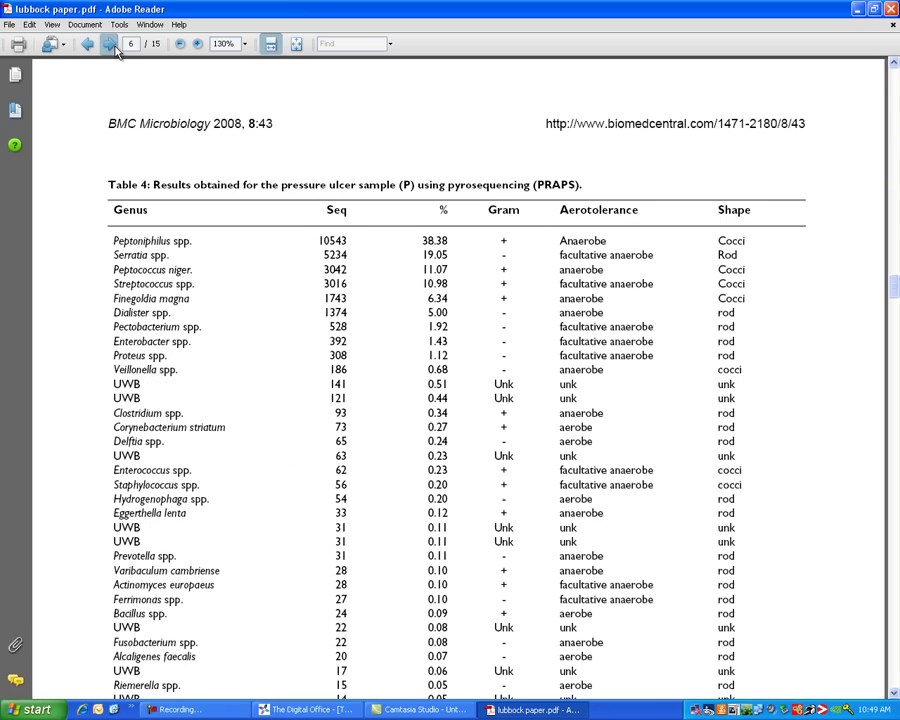
{"action": "left_click", "coordinate": [893, 9]}
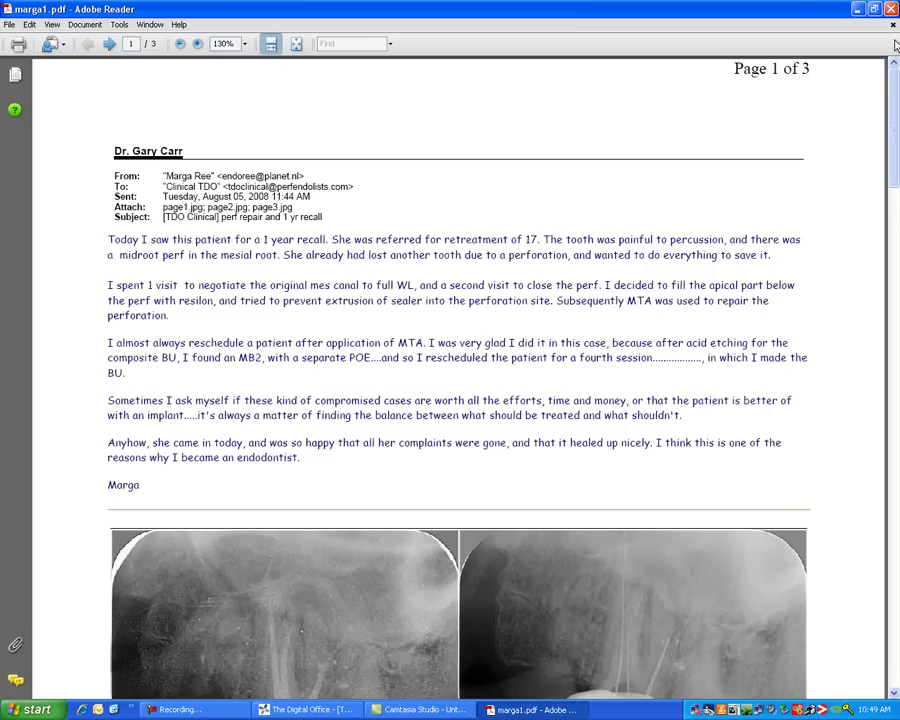
Look through the first page of marga1.pdf and run the Marsh&Bradshaw.ppt slide show from the beginning
{"action": "left_click_drag", "start_coordinate": [895, 76], "coordinate": [897, 201]}
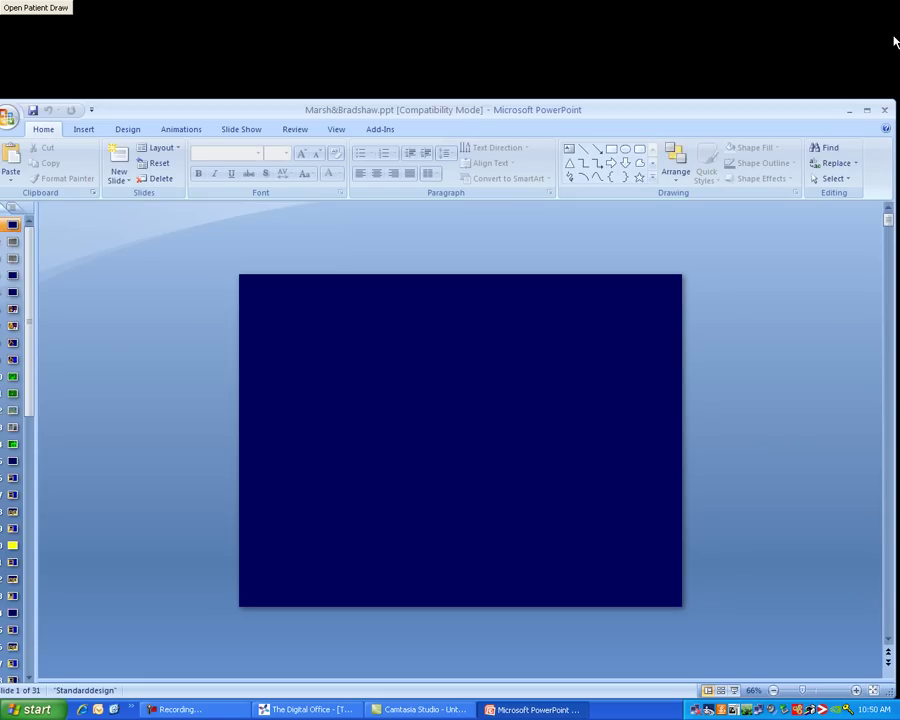
{"action": "left_click", "coordinate": [241, 129]}
{"action": "left_click", "coordinate": [22, 166]}
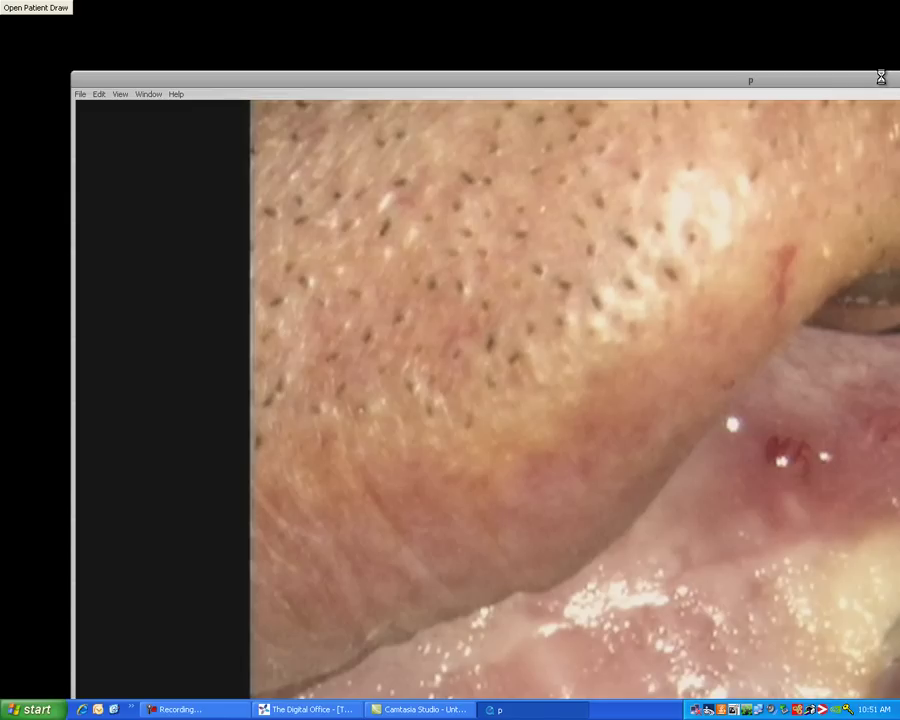
Play the p.mov and take it out2.avi videos, bringing the oversized p.mov player fully into view
{"action": "left_click_drag", "start_coordinate": [881, 77], "coordinate": [306, 80]}
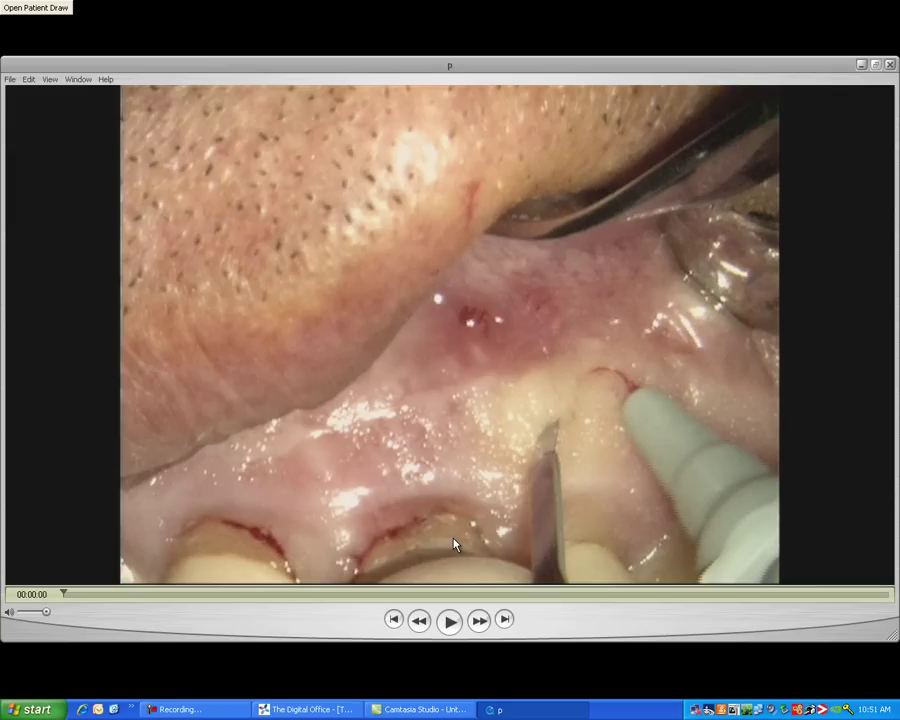
{"action": "left_click", "coordinate": [449, 622]}
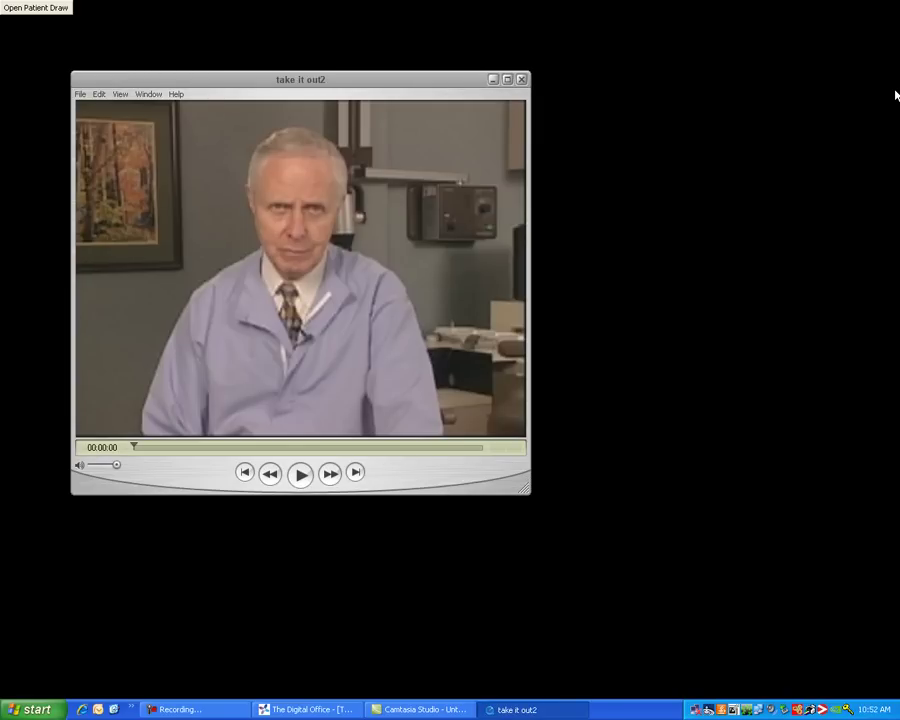
{"action": "left_click", "coordinate": [301, 475]}
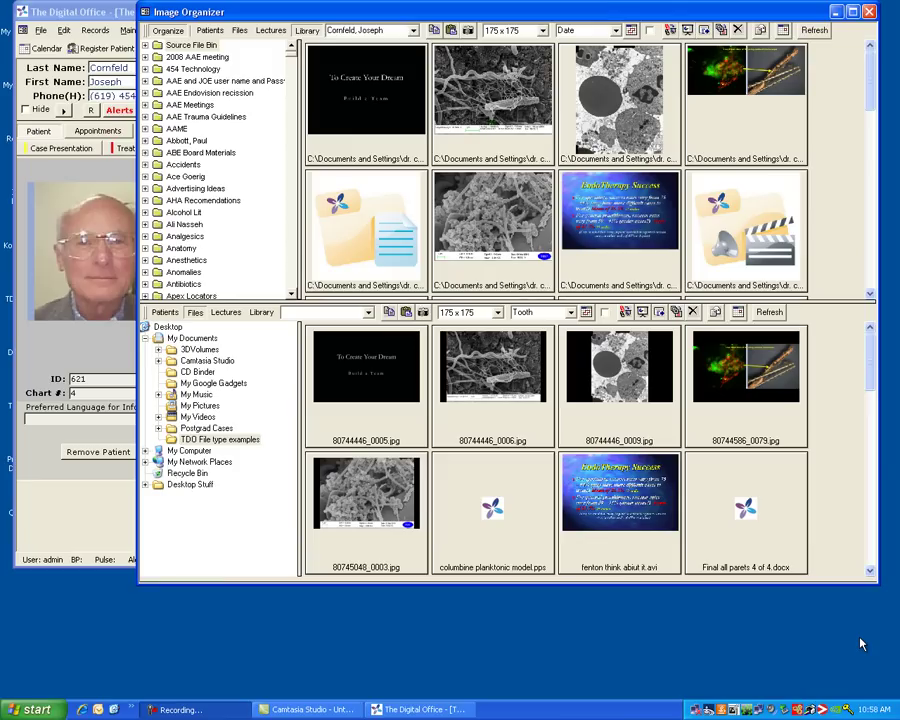
Add a new lecture named Postgrad Lecture at the end of the lower pane's lecture list
{"action": "left_click", "coordinate": [226, 313]}
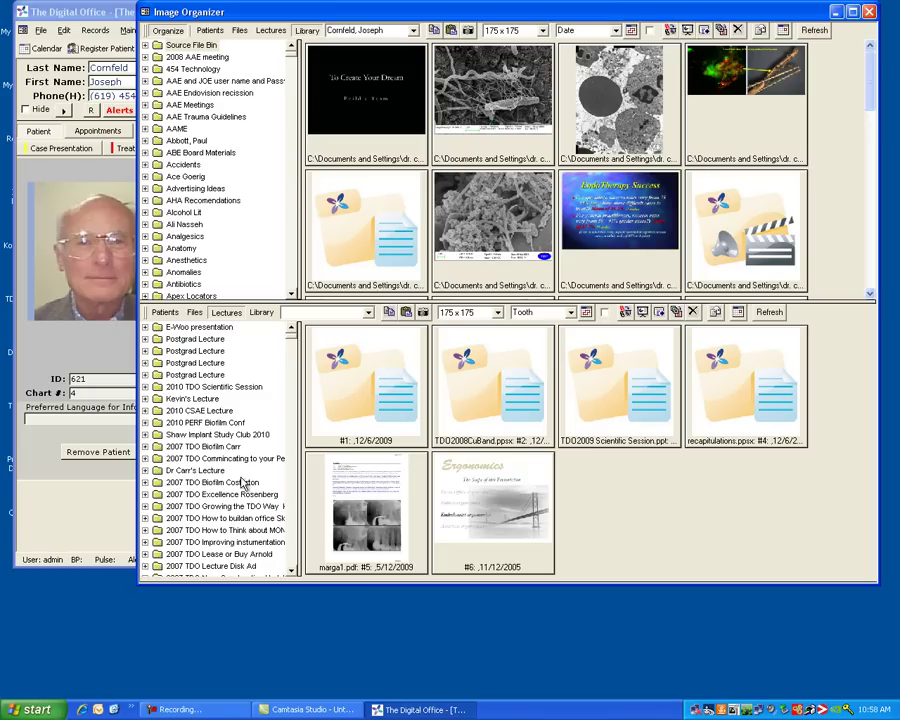
{"action": "left_click", "coordinate": [292, 572]}
{"action": "left_click", "coordinate": [292, 572]}
{"action": "left_click", "coordinate": [292, 572]}
{"action": "left_click", "coordinate": [292, 572]}
{"action": "left_click", "coordinate": [292, 572]}
{"action": "triple_click", "coordinate": [292, 572]}
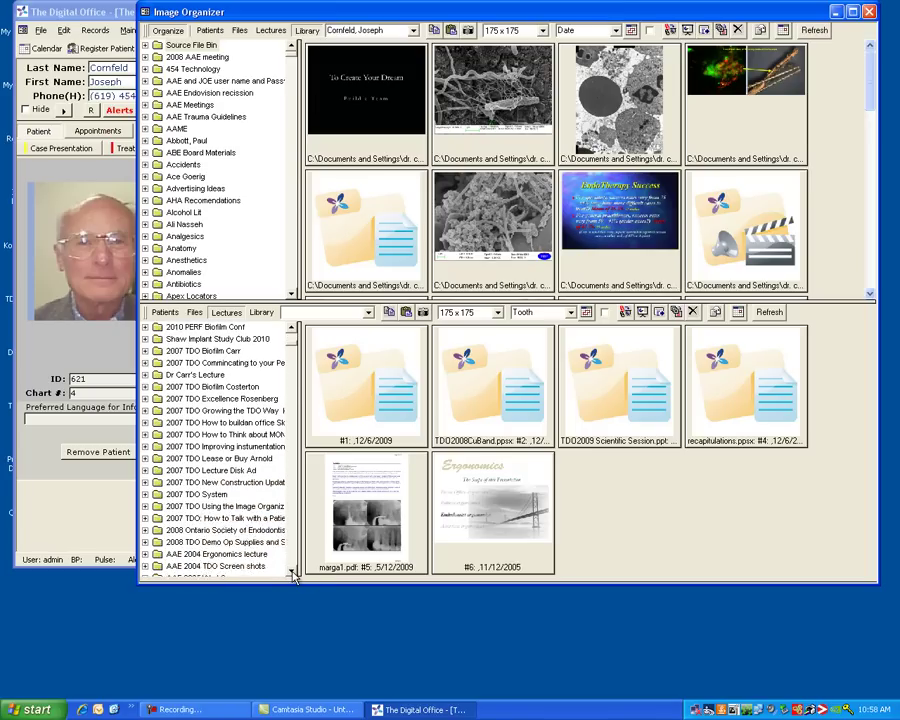
{"action": "left_click", "coordinate": [292, 572]}
{"action": "double_click", "coordinate": [292, 572]}
{"action": "triple_click", "coordinate": [292, 572]}
{"action": "double_click", "coordinate": [292, 572]}
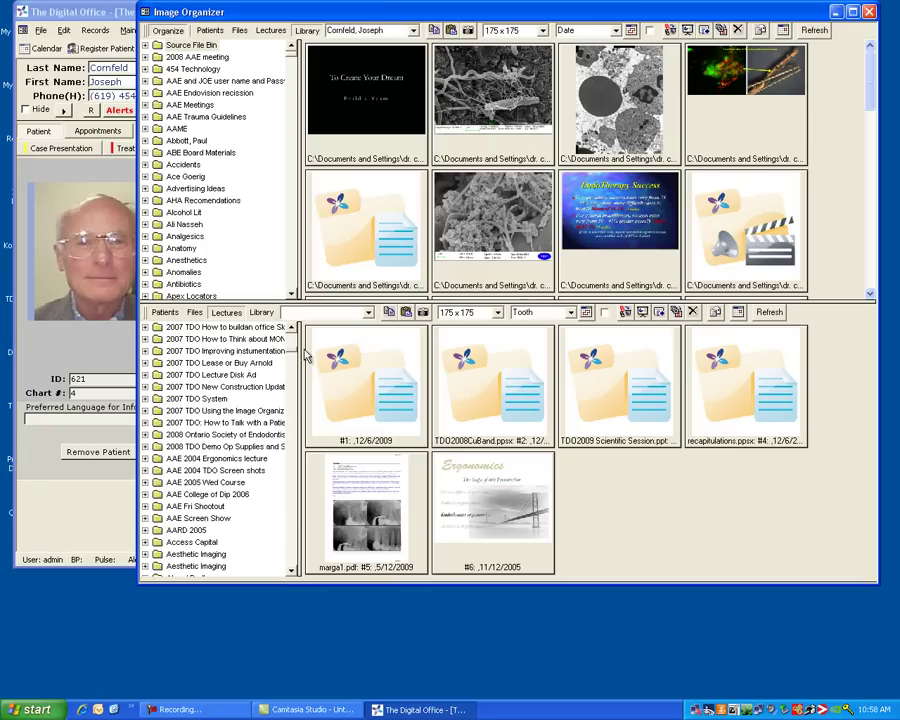
{"action": "left_click_drag", "start_coordinate": [292, 350], "coordinate": [292, 560]}
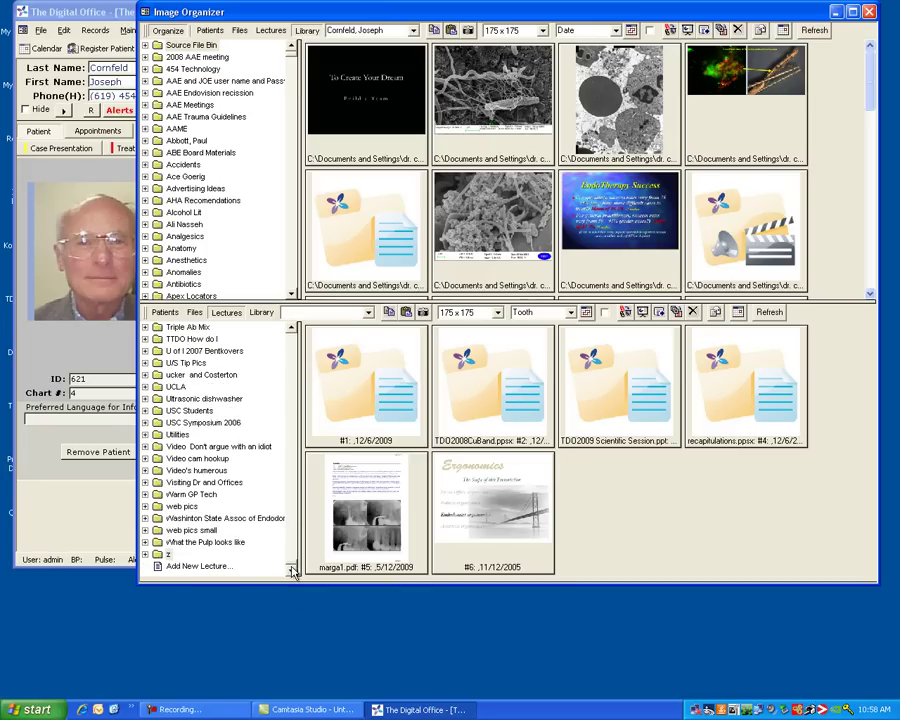
{"action": "left_click", "coordinate": [191, 567]}
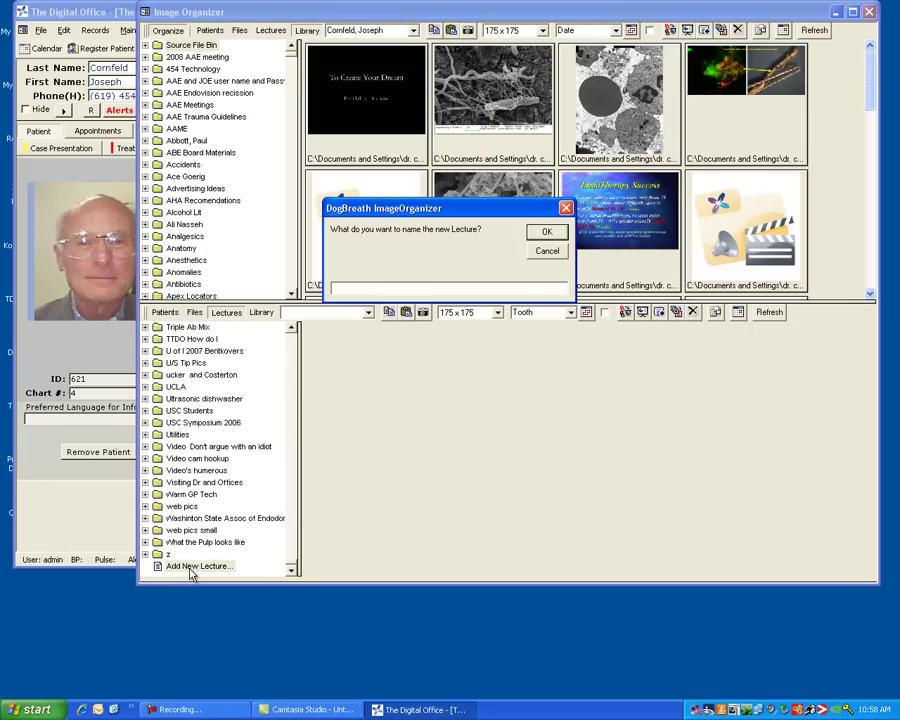
{"action": "type", "text": "Postgrad Lecture"}
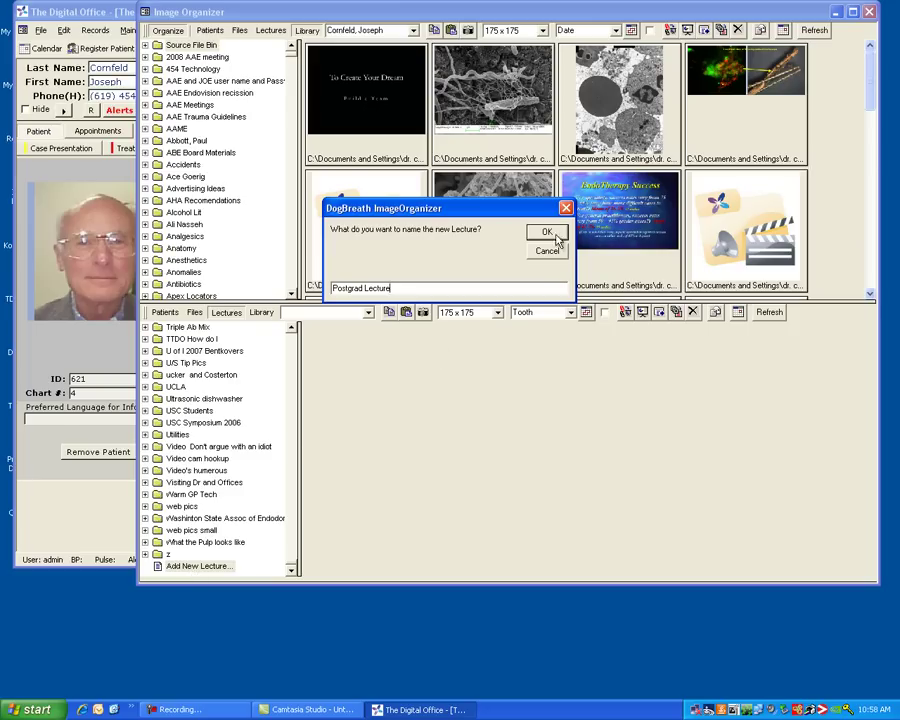
{"action": "left_click", "coordinate": [547, 233]}
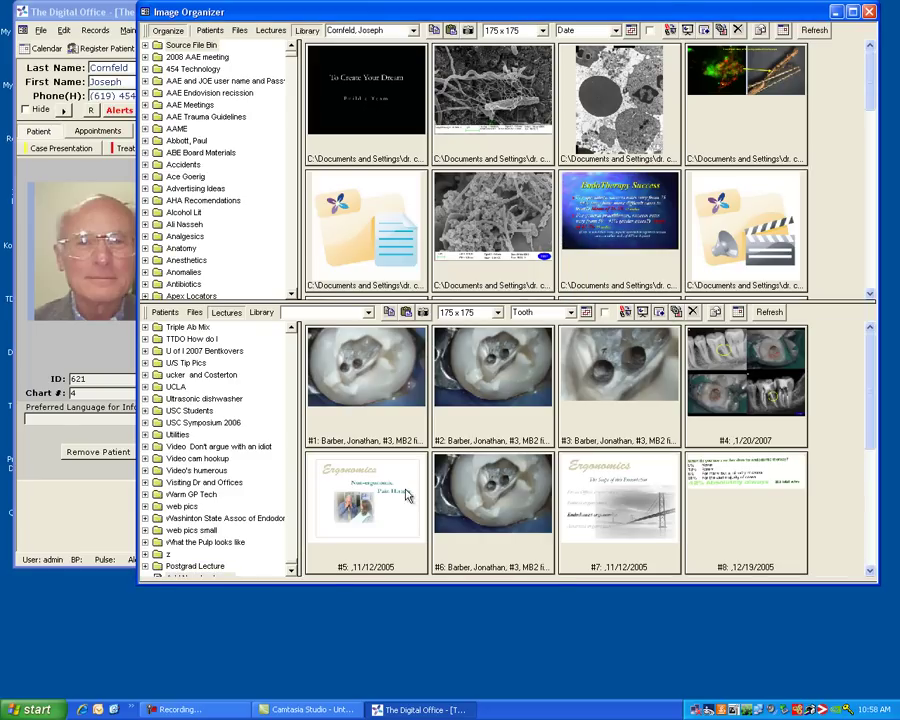
Add the "To Create Your Dream" image, Garth 3 640.mov and lubbock paper.pdf from Source File Bin to Postgrad Lecture
{"action": "left_click", "coordinate": [192, 566]}
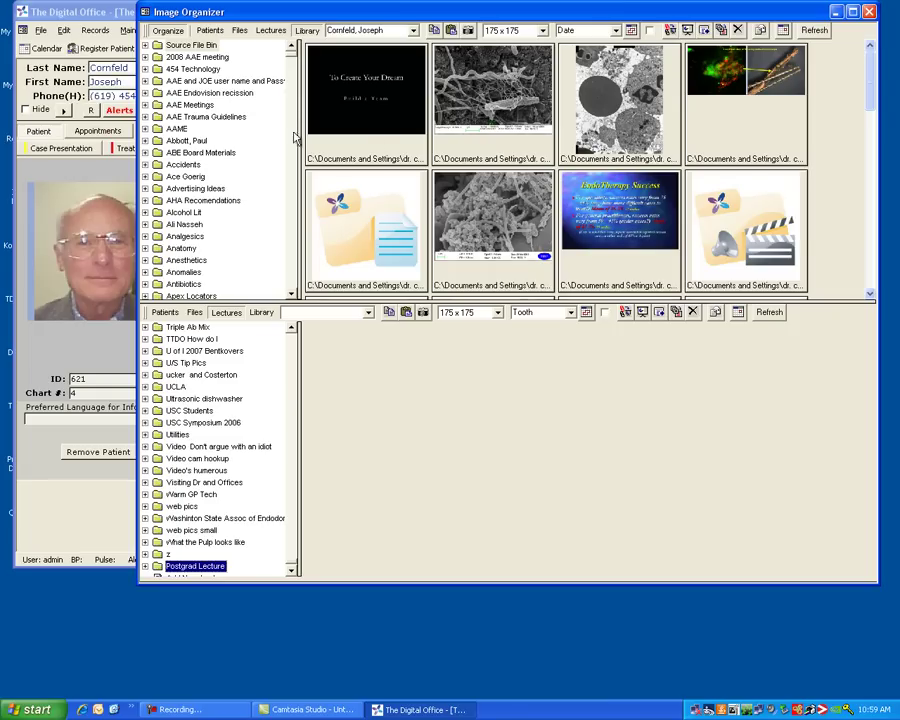
{"action": "left_click", "coordinate": [374, 140]}
{"action": "left_click_drag", "start_coordinate": [410, 136], "coordinate": [538, 420]}
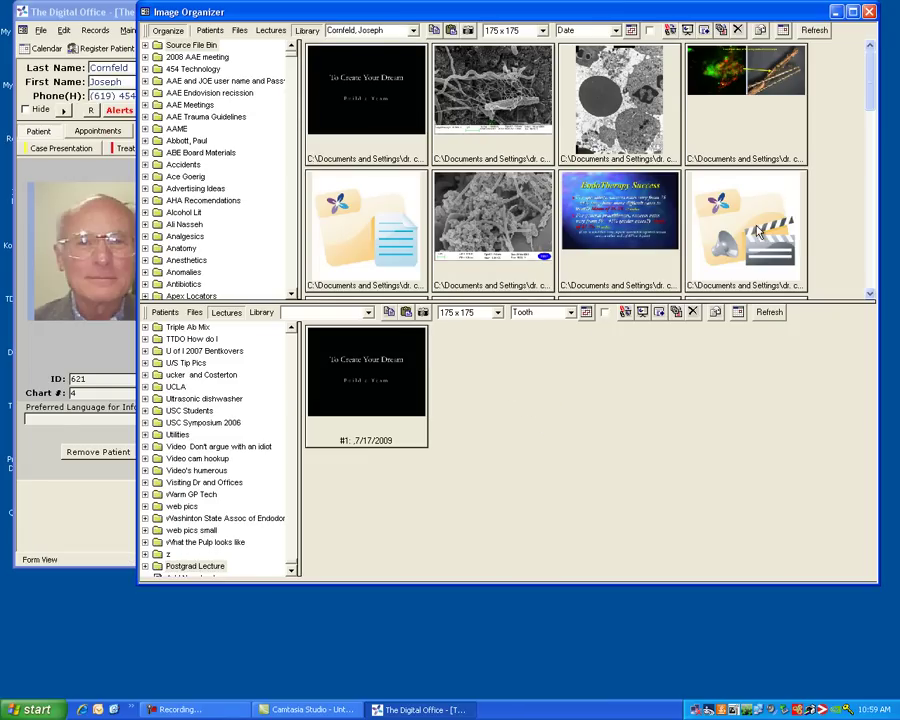
{"action": "left_click_drag", "start_coordinate": [746, 225], "coordinate": [554, 422]}
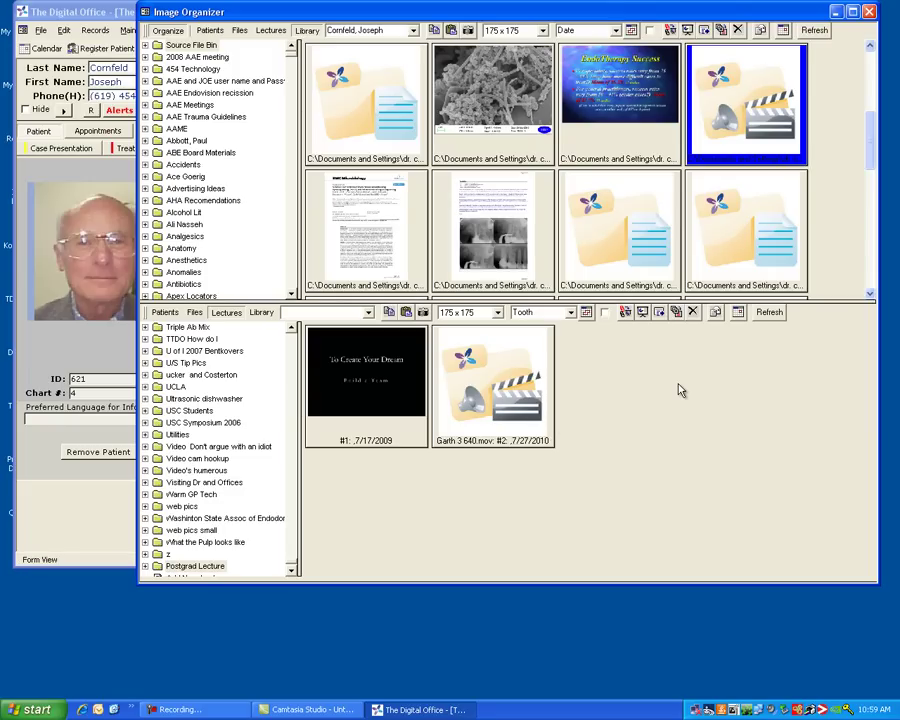
{"action": "left_click_drag", "start_coordinate": [390, 236], "coordinate": [660, 488]}
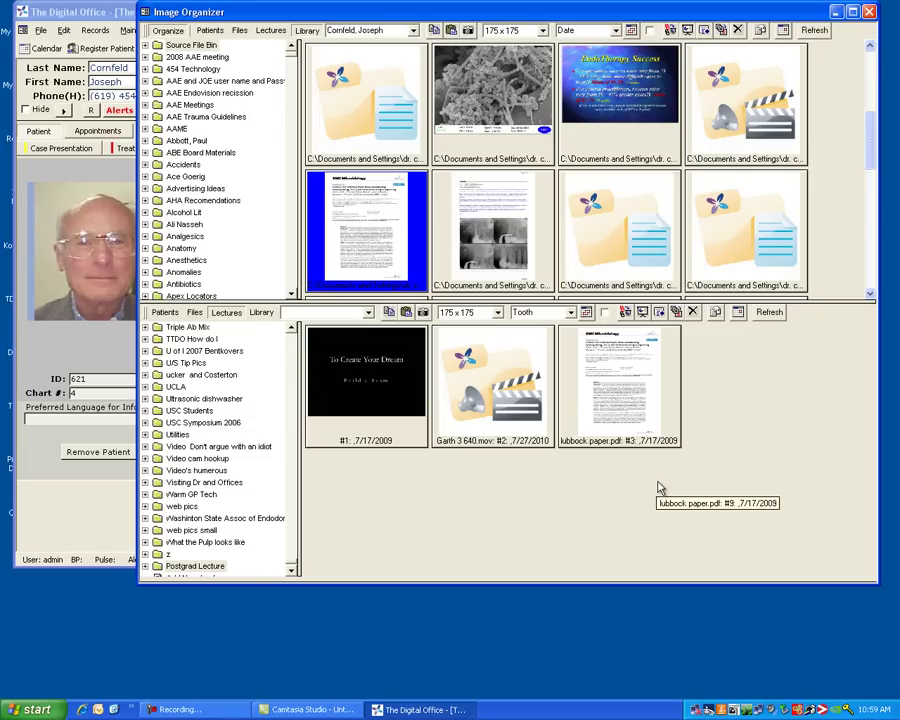
Add a Working photo and the vitapex image from the current patient's tooth 3 to Postgrad Lecture
{"action": "left_click", "coordinate": [207, 31]}
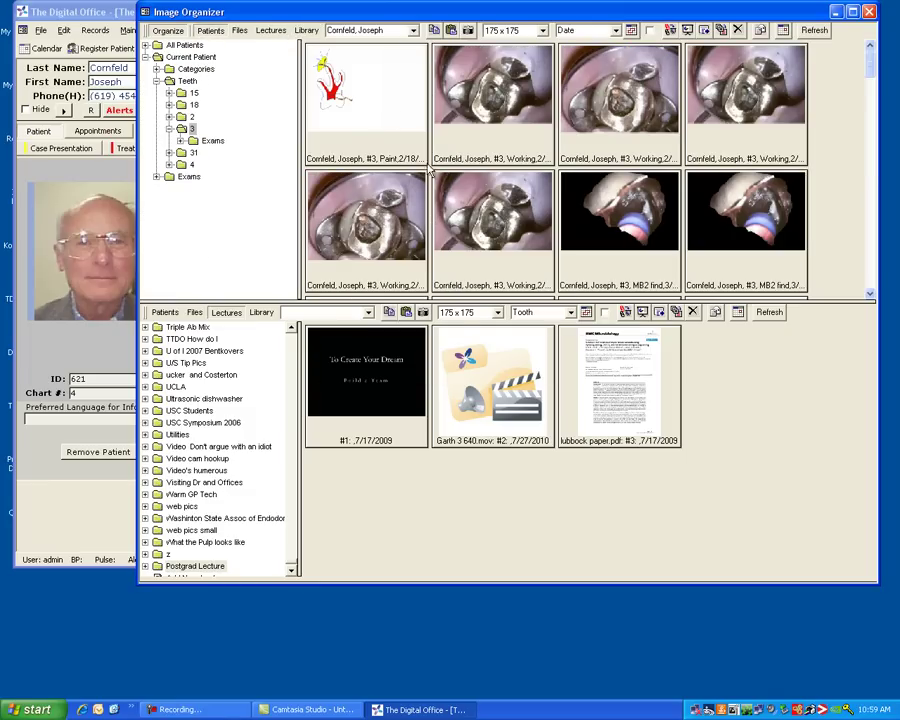
{"action": "left_click", "coordinate": [413, 30]}
{"action": "left_click", "coordinate": [413, 30]}
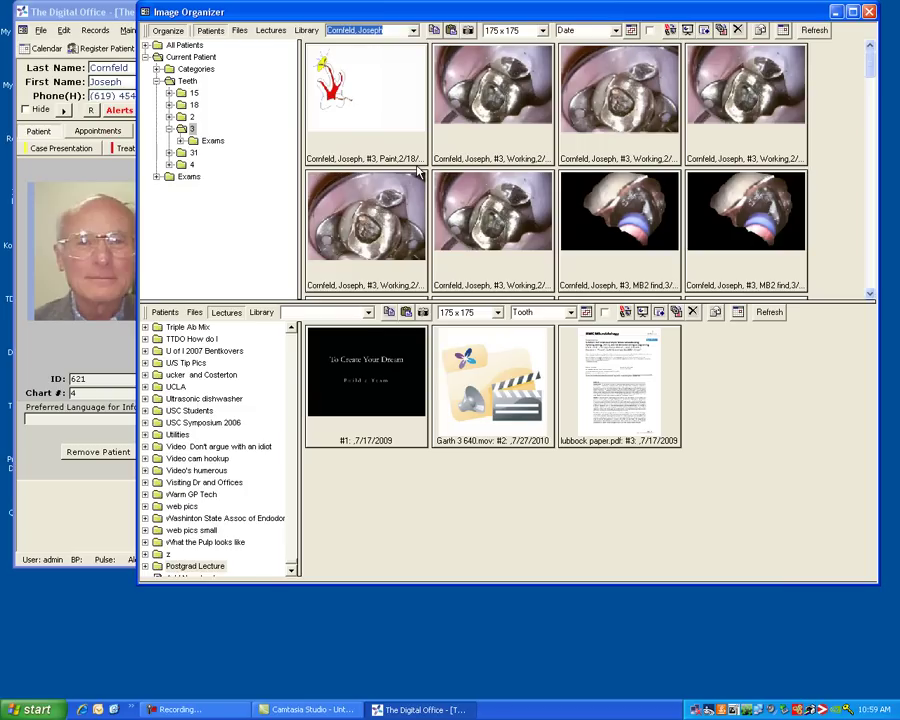
{"action": "left_click_drag", "start_coordinate": [493, 220], "coordinate": [735, 411]}
{"action": "left_click", "coordinate": [747, 237]}
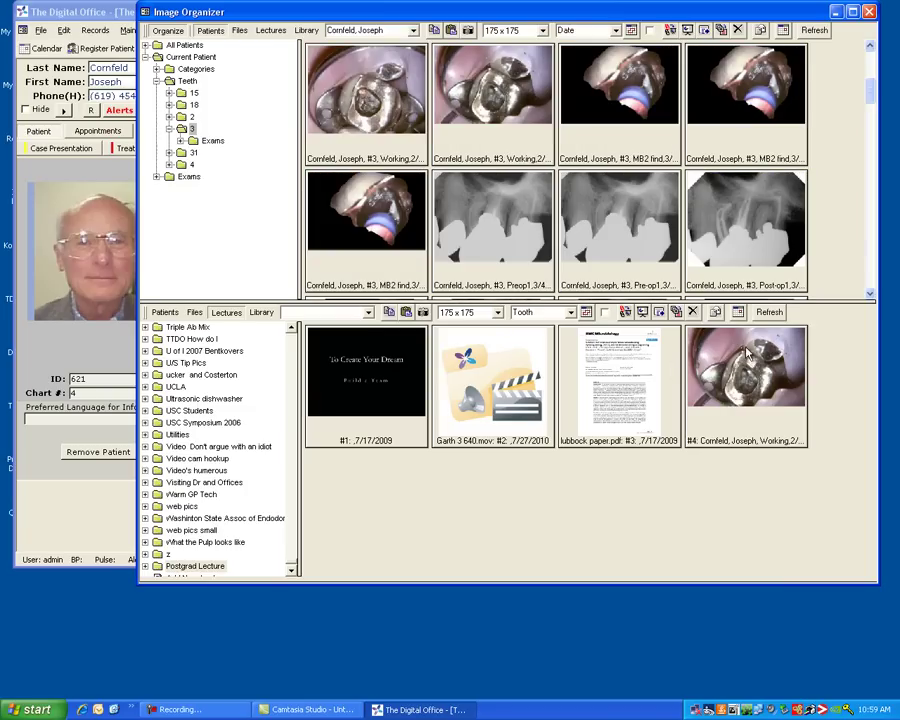
{"action": "left_click_drag", "start_coordinate": [740, 208], "coordinate": [625, 228]}
{"action": "left_click_drag", "start_coordinate": [870, 90], "coordinate": [872, 278]}
{"action": "left_click_drag", "start_coordinate": [366, 230], "coordinate": [633, 518]}
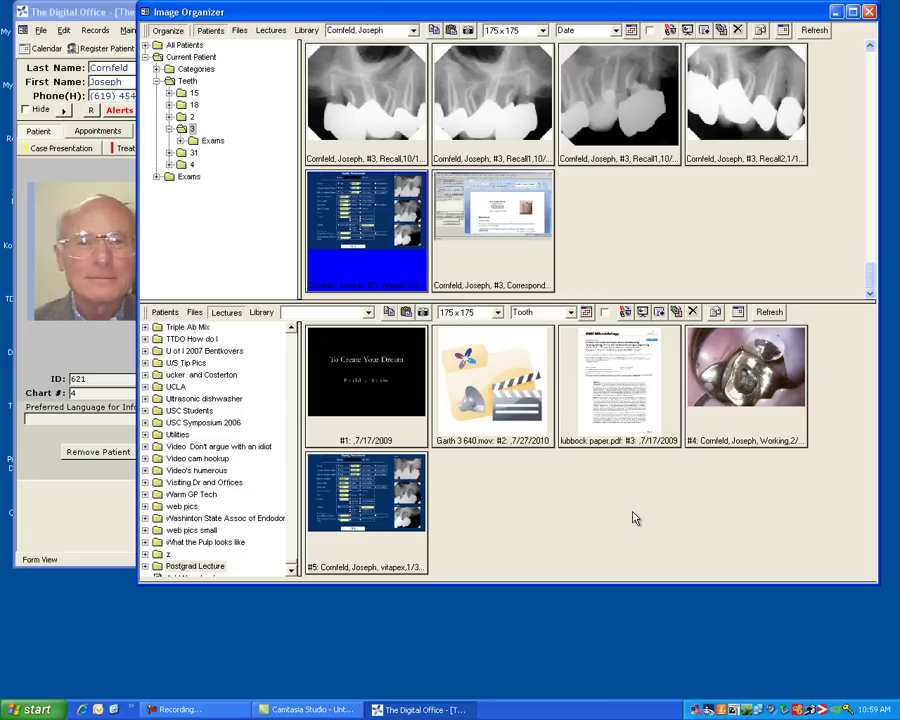
Expand the Postgrad Lecture folder in the lecture tree
{"action": "left_click", "coordinate": [146, 567]}
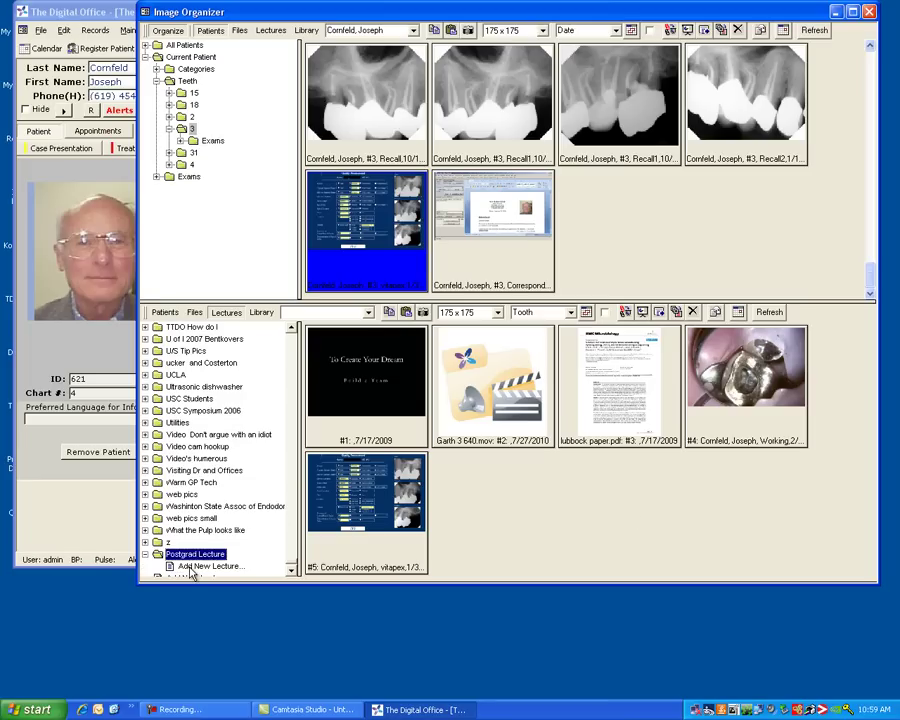